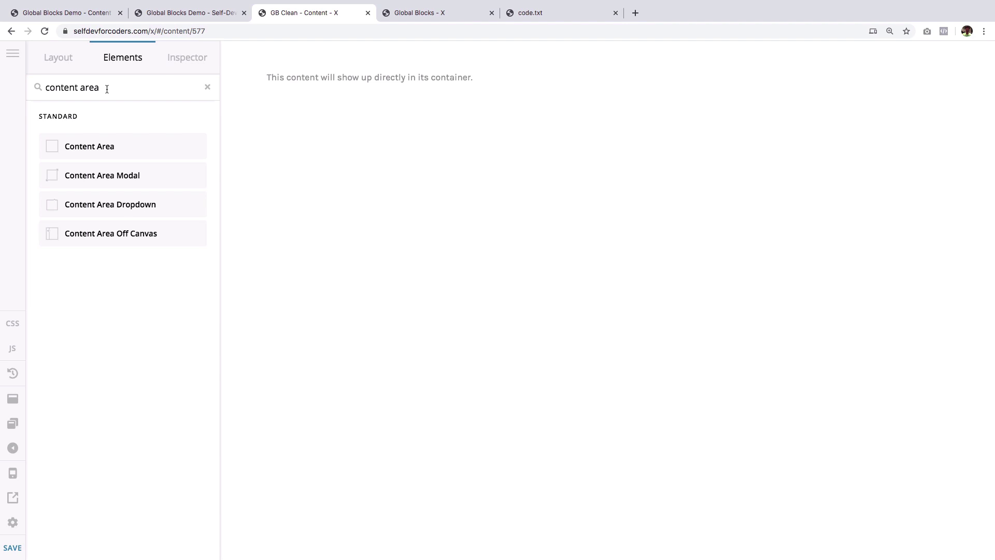
# - Search the elements for 'content area', then bring up the live career-path page
pyautogui.click(107, 88)
pyautogui.hotkey('ctrl', 'shift', 'Tab')
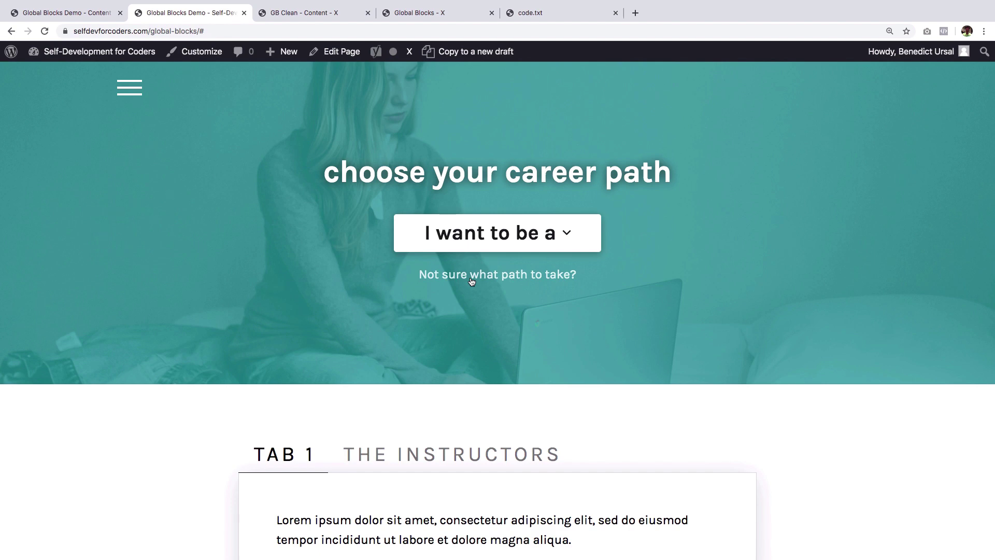
# - Open and close the 'Not sure what path to take?' modal, then open the 'I want to be a' dropdown
pyautogui.click(472, 278)
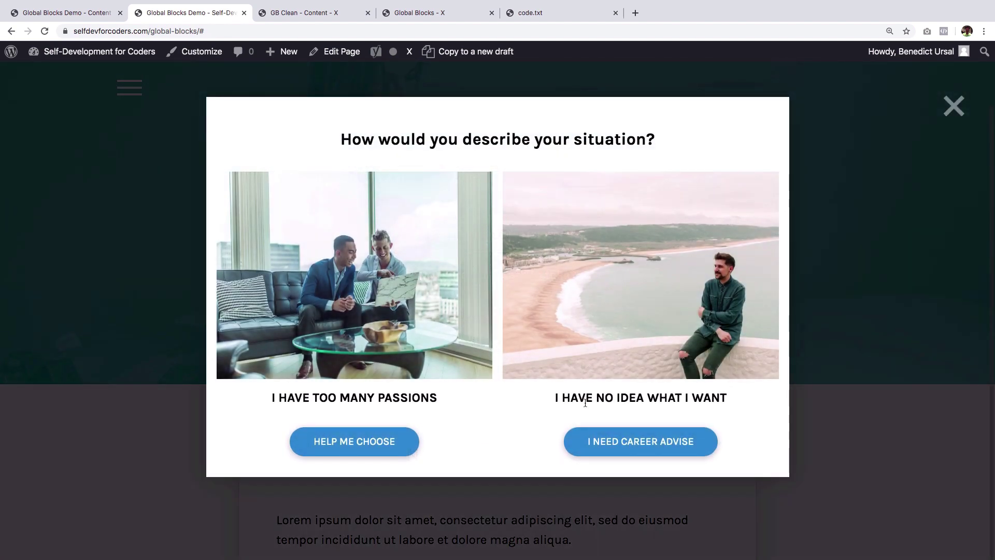
pyautogui.tripleClick(384, 138)
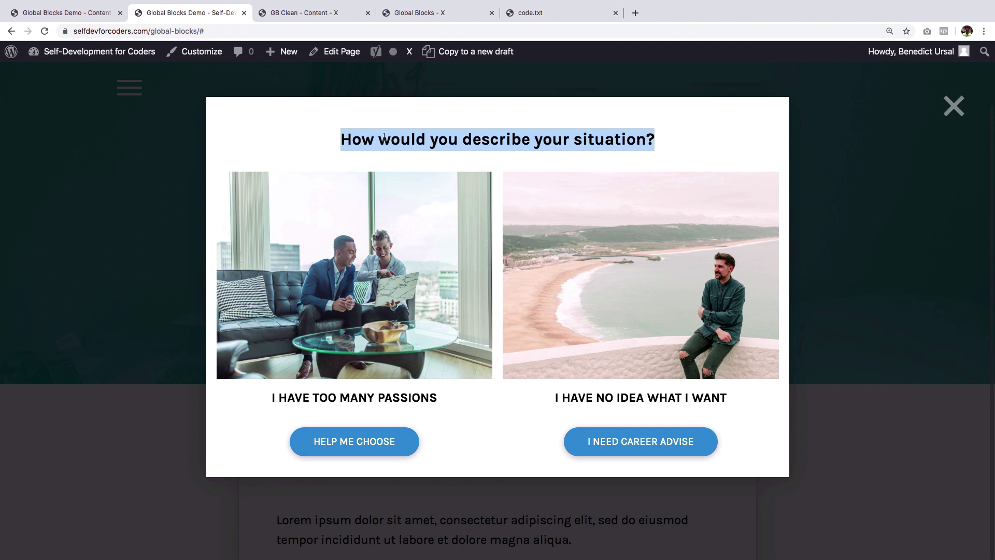
pyautogui.click(413, 257)
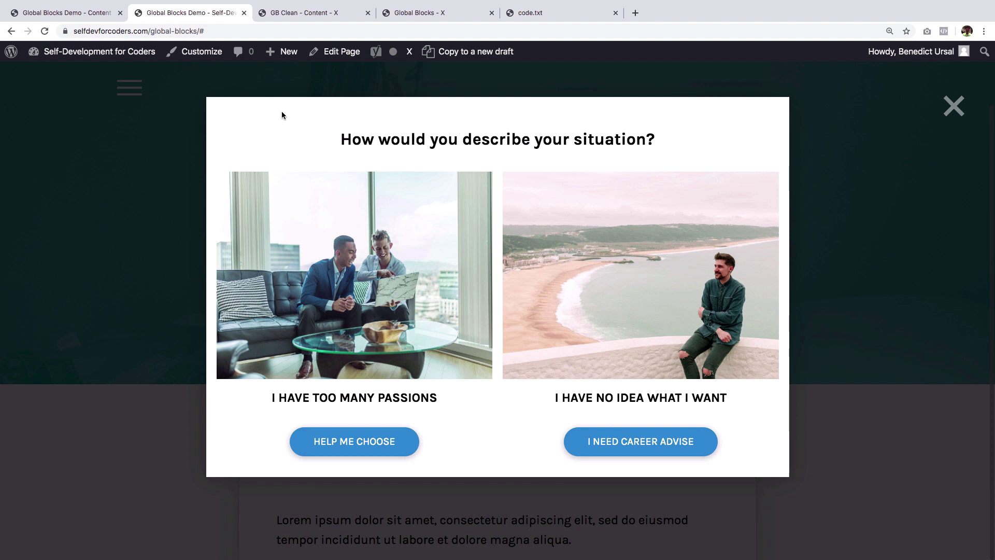
pyautogui.click(827, 216)
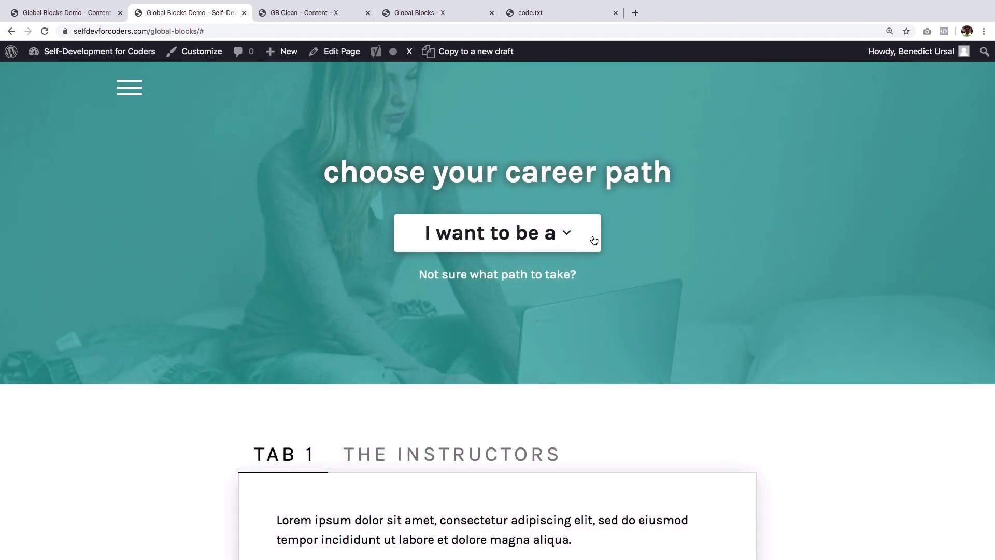
pyautogui.click(504, 234)
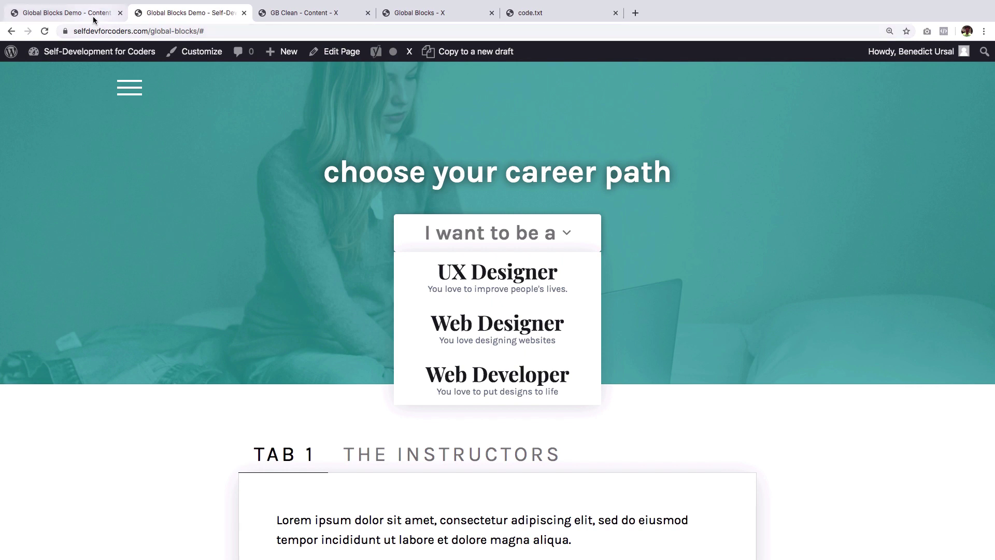
# - Replace the Content Area Dropdown's 'hello' with the pasted UX Designer, Web Designer, Web Developer list
pyautogui.click(67, 12)
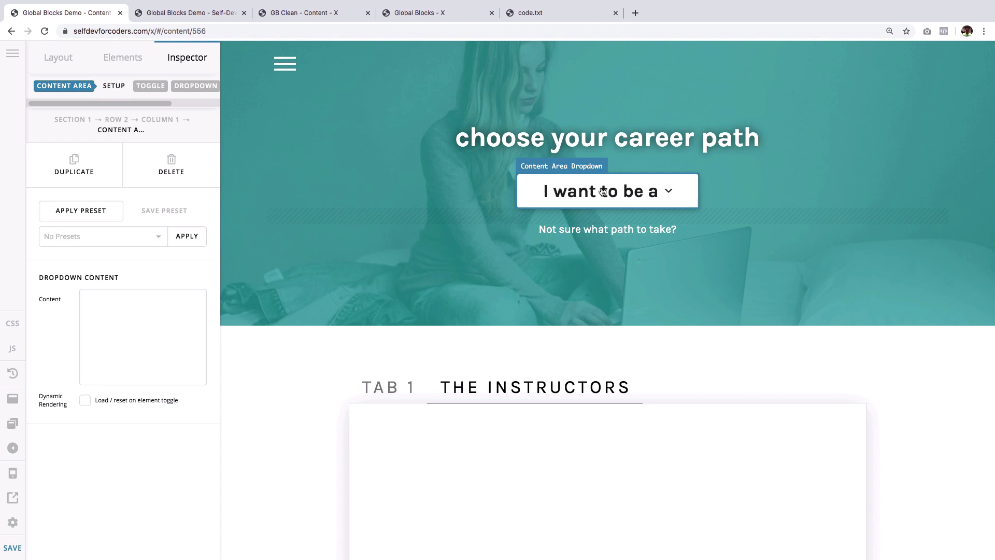
pyautogui.click(161, 319)
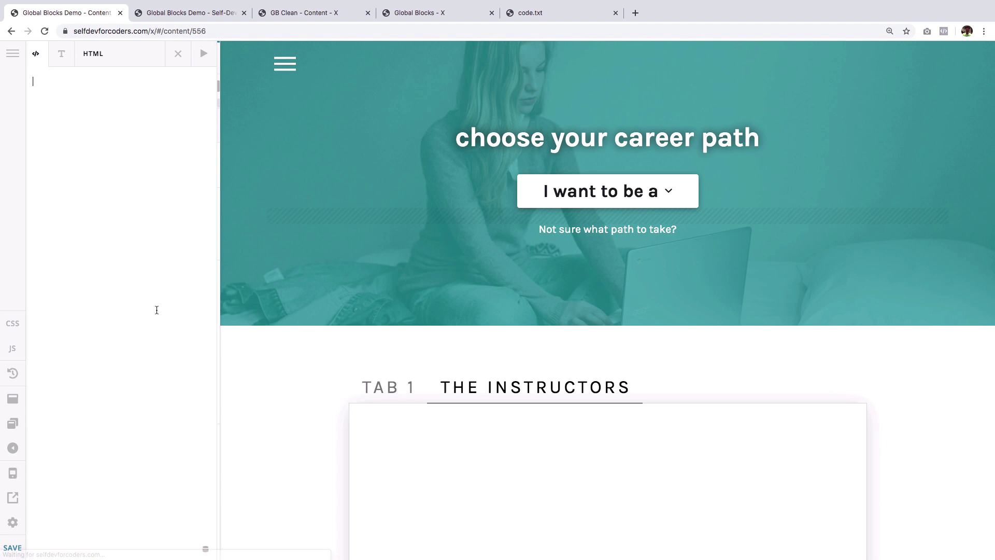
pyautogui.write('hello')
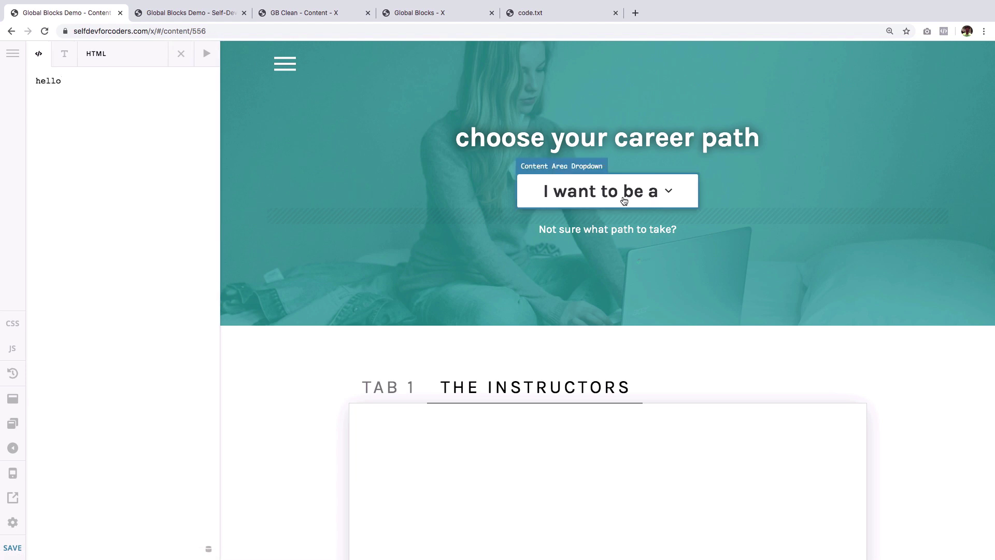
pyautogui.click(624, 201)
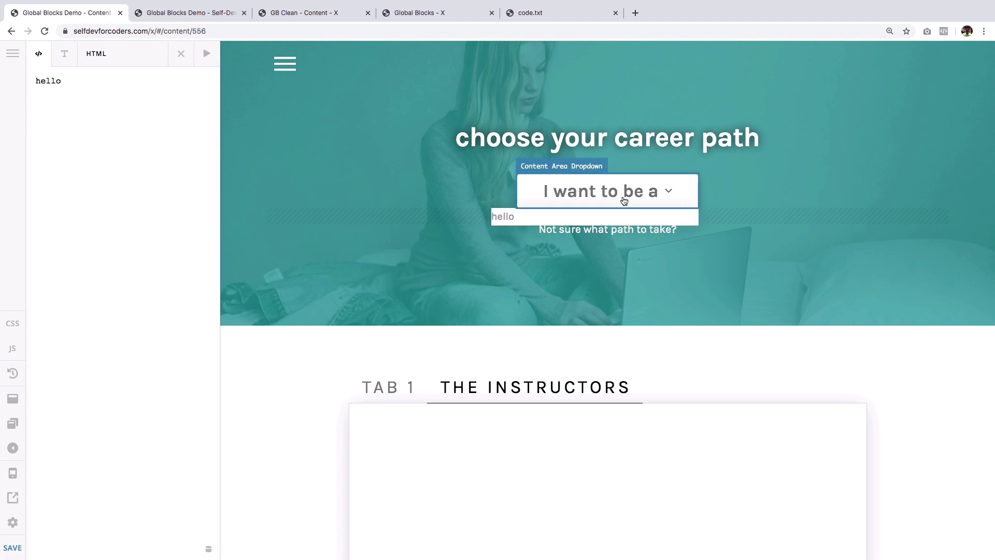
pyautogui.doubleClick(172, 178)
pyautogui.click(187, 12)
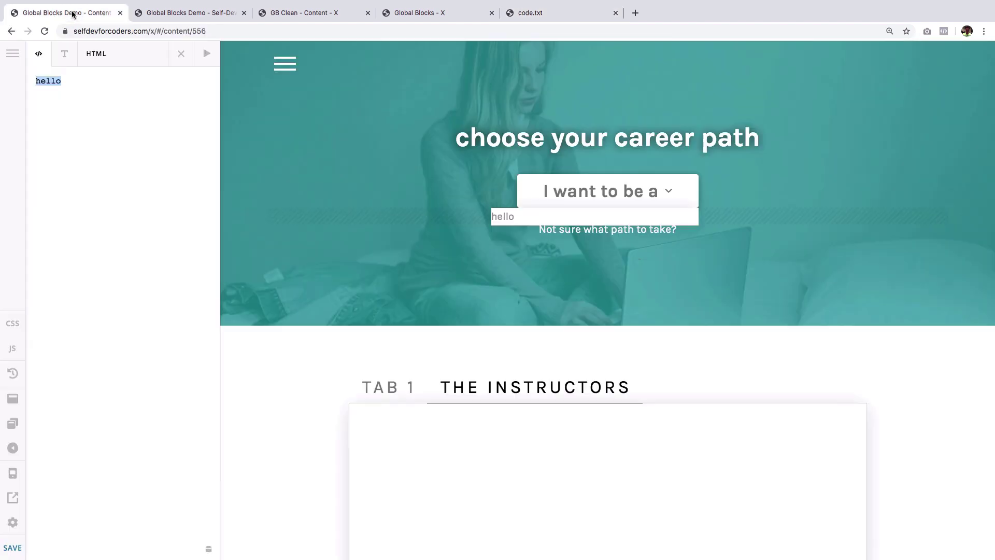
pyautogui.write('<ul> \t<li> \t\t<a href="#"> \t\t\t<h4>UX Designer</h4> \t\t\t<span>You love to improve people\'s lives</span> \t\t</a> \t</li> \t<li> \t\t<a href="#"> \t\t\t<h4>Web Designer</h4> \t\t\t<span>You love designing websites</span> \t\t</a> \t</li> \t<li> \t\t<a href="#"> \t\t\t<h4>Web Developer</h4> \t\t\t<span>You love designing websites</span> \t\t</a> \t</li> </ul>')
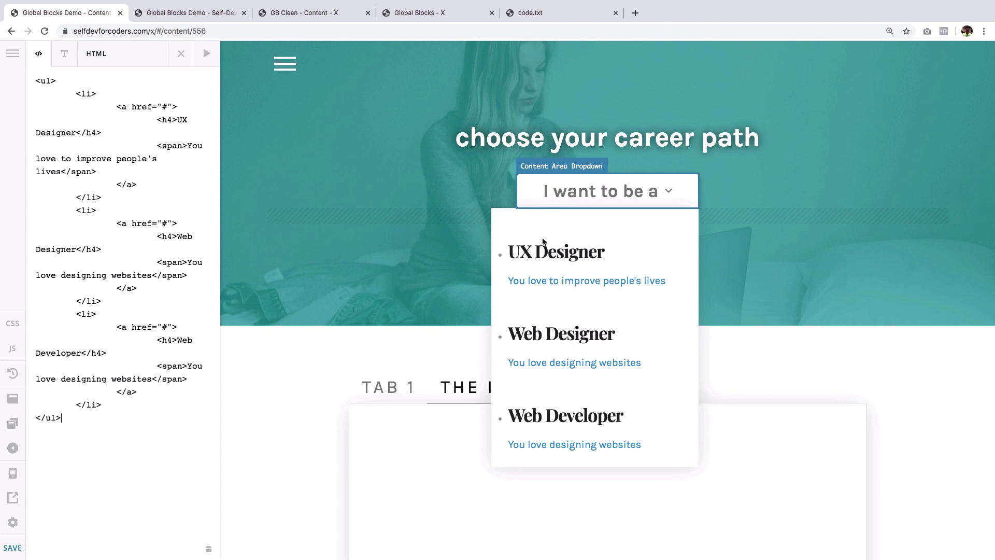
pyautogui.click(191, 12)
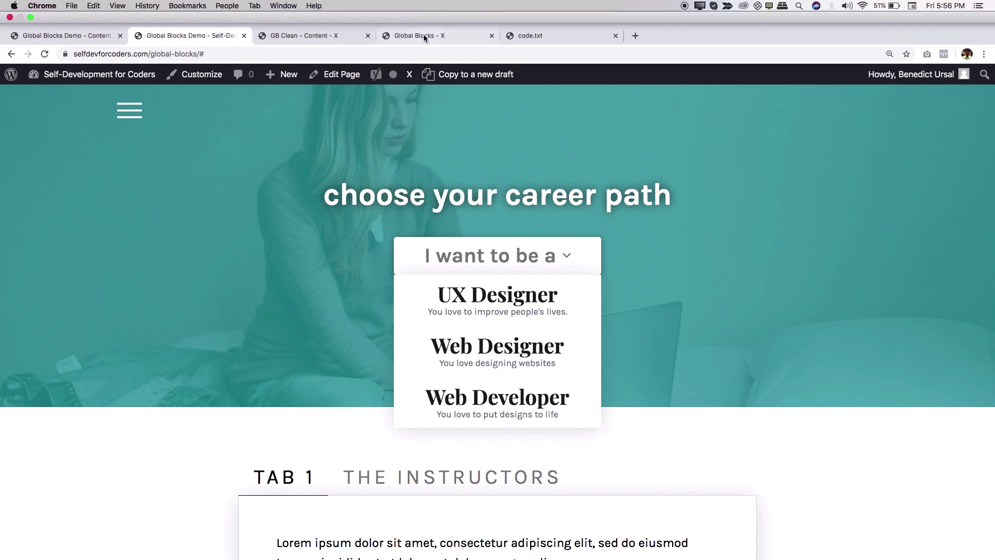
# - Create a new global block named 'dummy' and open it for editing
pyautogui.click(419, 12)
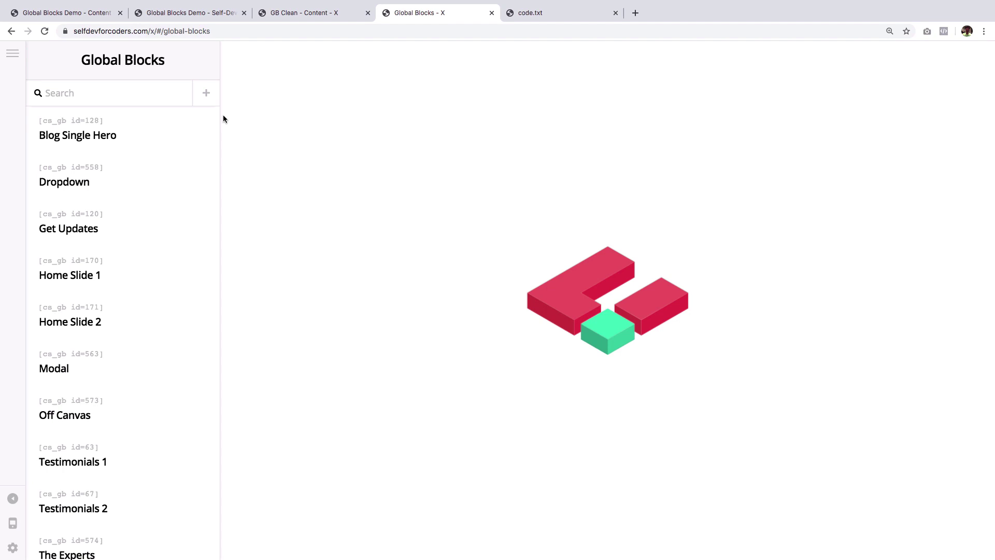
pyautogui.click(206, 93)
pyautogui.click(138, 145)
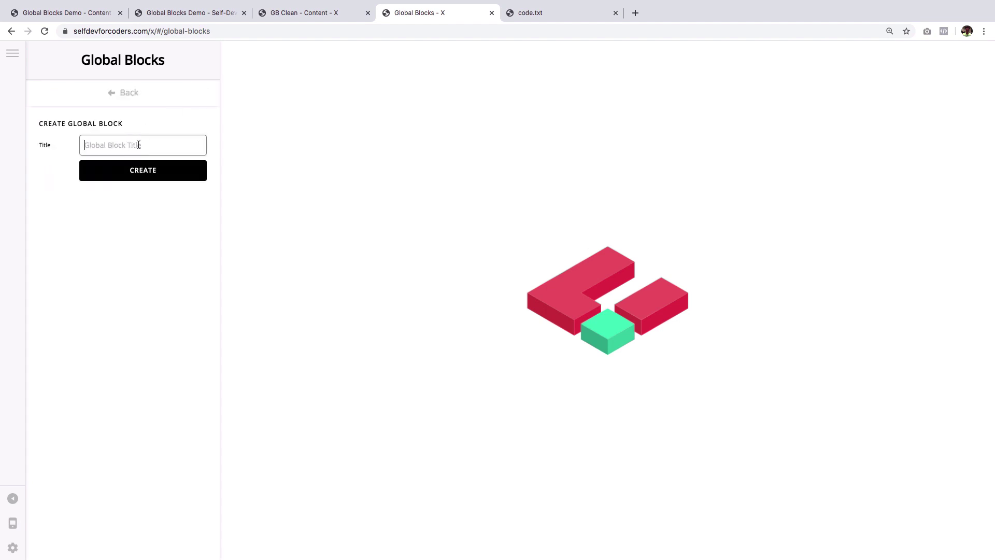
pyautogui.write('dummy')
pyautogui.click(132, 170)
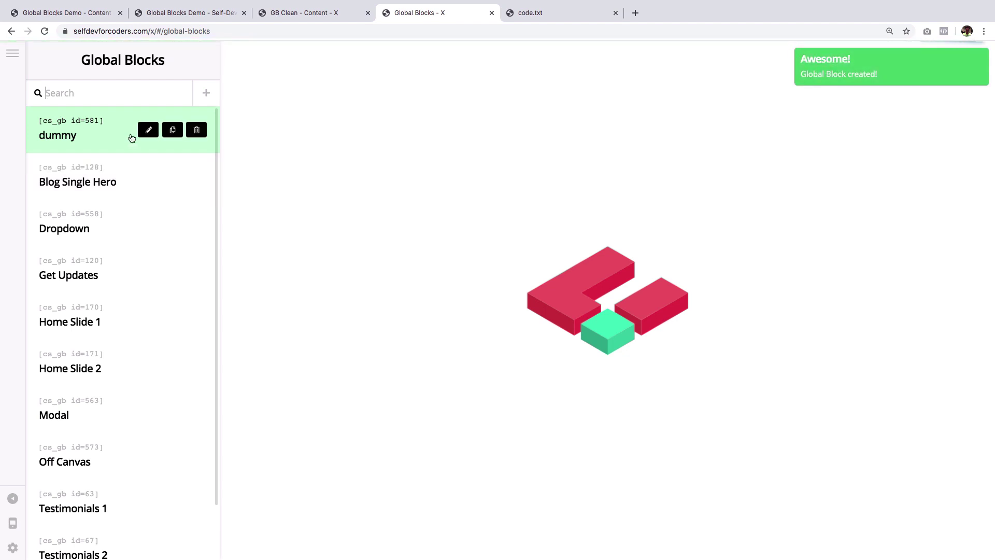
pyautogui.click(148, 130)
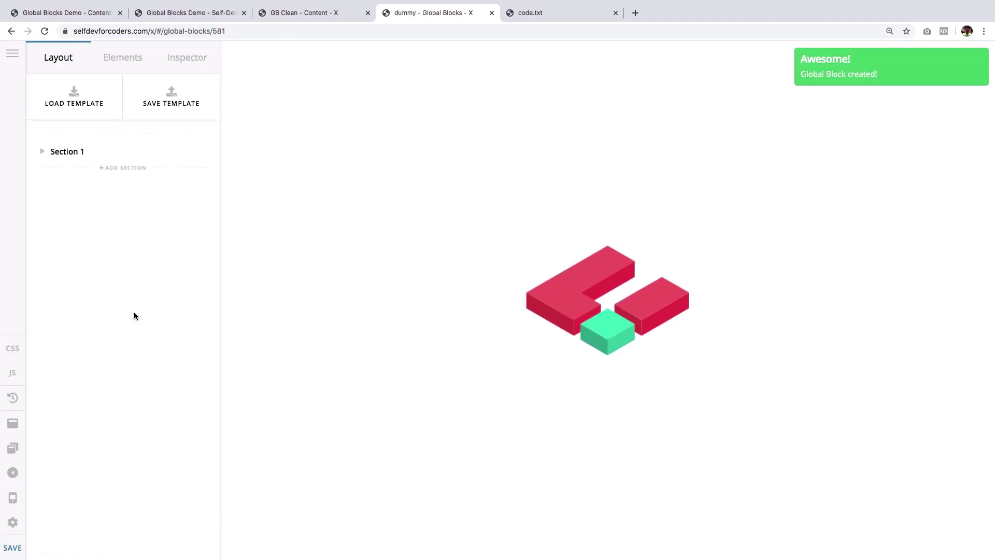
# - Delete the block's second section and give the remaining section a single-column layout
pyautogui.click(122, 57)
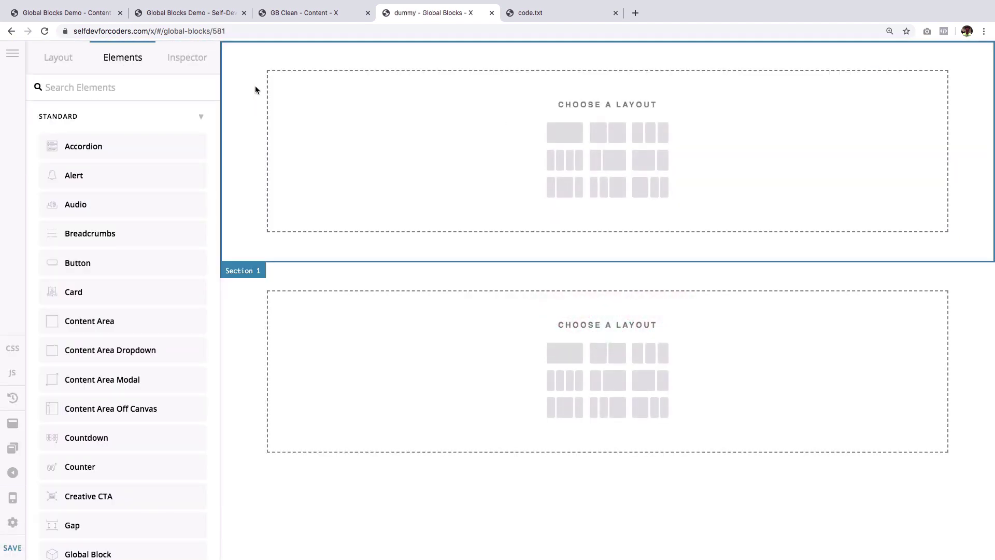
pyautogui.click(58, 58)
pyautogui.click(203, 151)
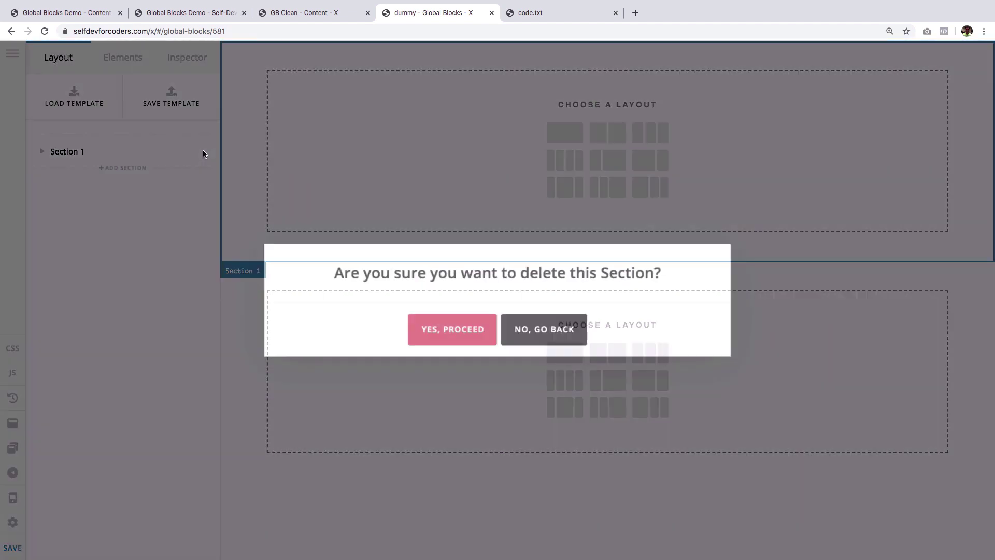
pyautogui.click(453, 329)
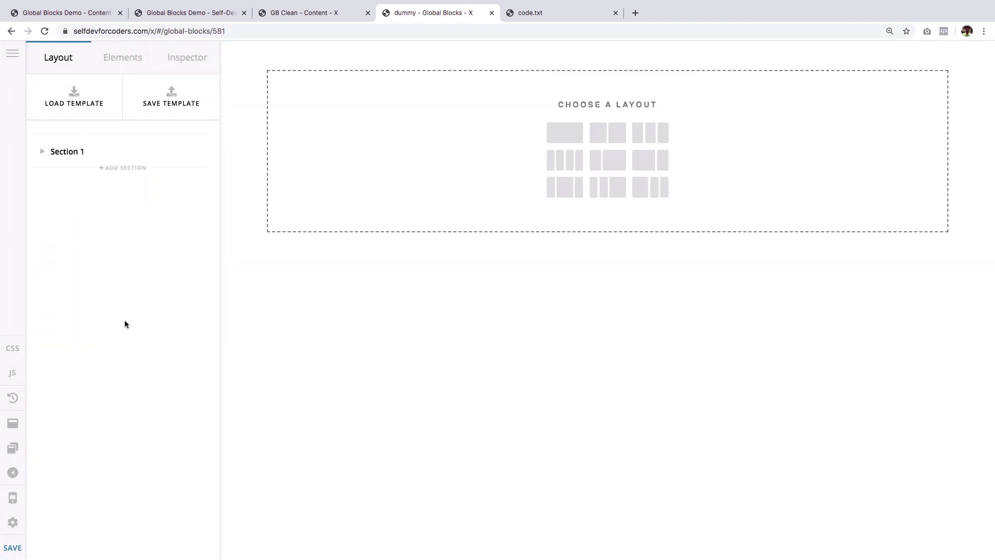
pyautogui.click(564, 133)
# - Add a Headline with a 4em font size and save the dummy block
pyautogui.click(122, 57)
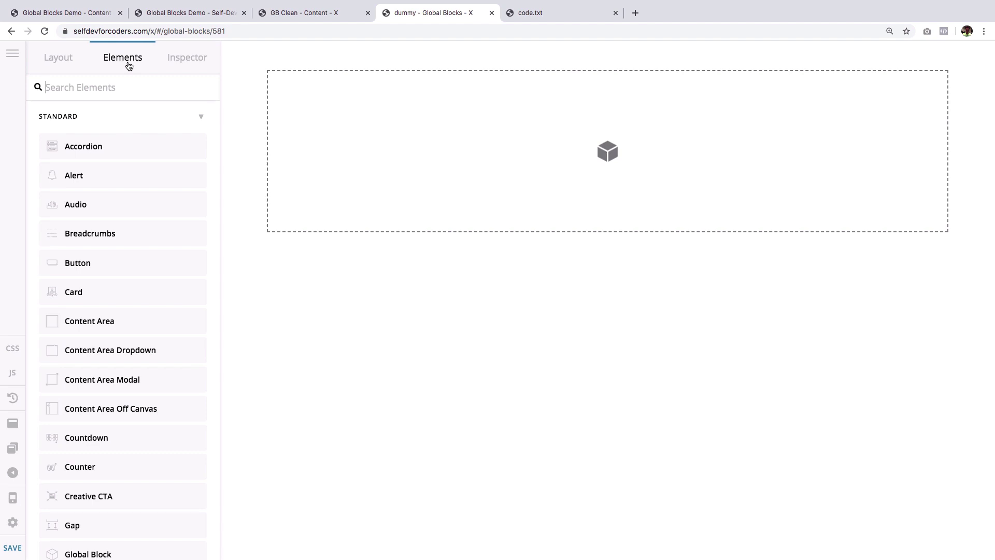
pyautogui.write('hea')
pyautogui.moveTo(80, 146); pyautogui.dragTo(382, 145)
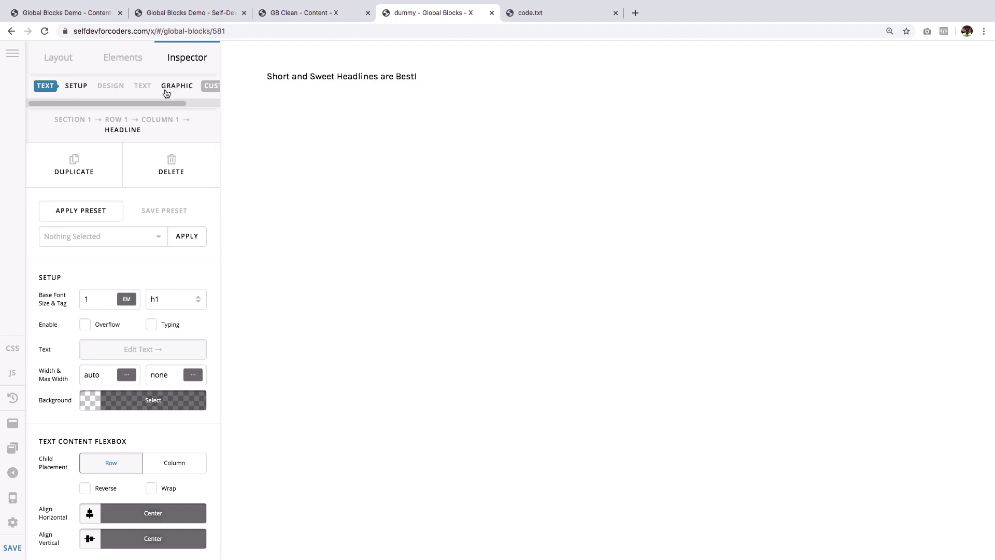
pyautogui.click(142, 86)
pyautogui.click(164, 361)
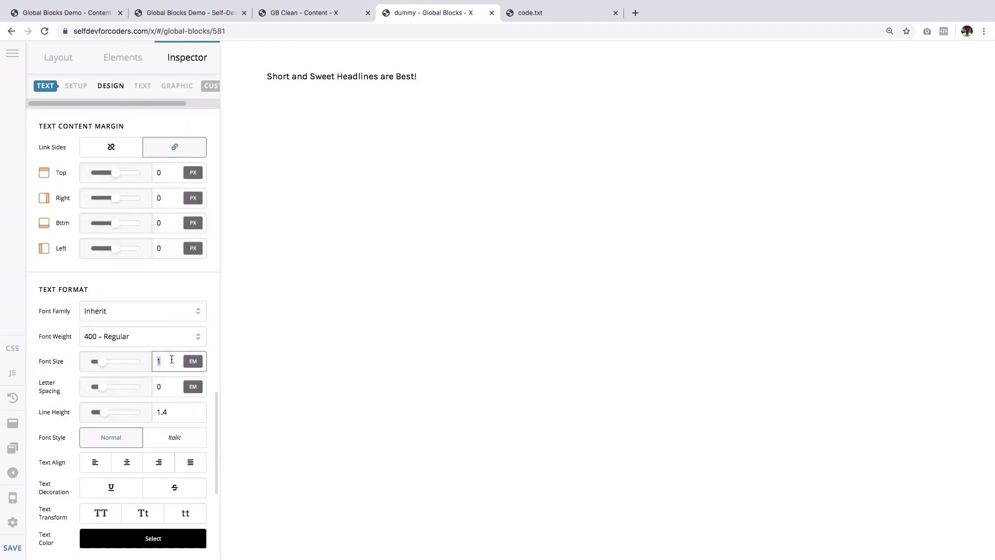
pyautogui.write('4')
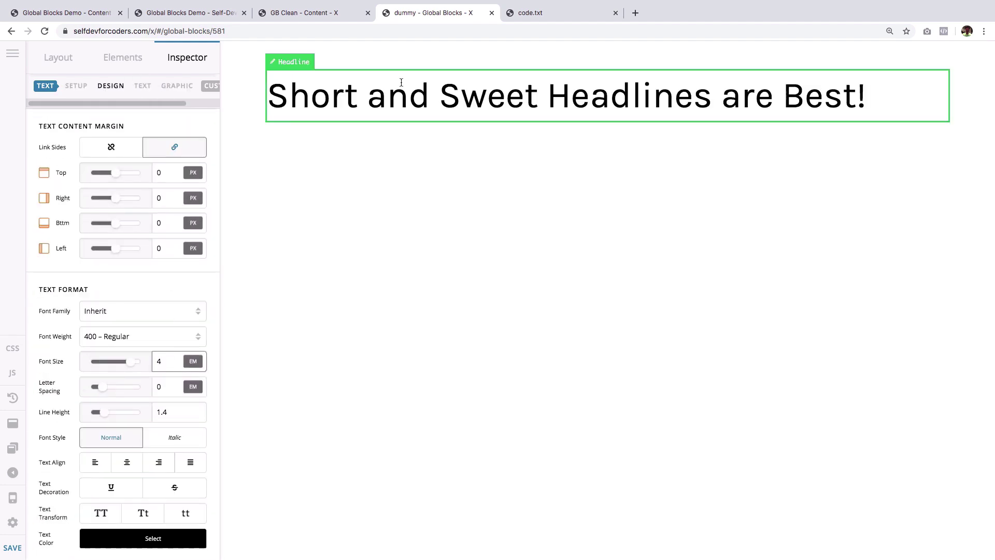
pyautogui.click(12, 547)
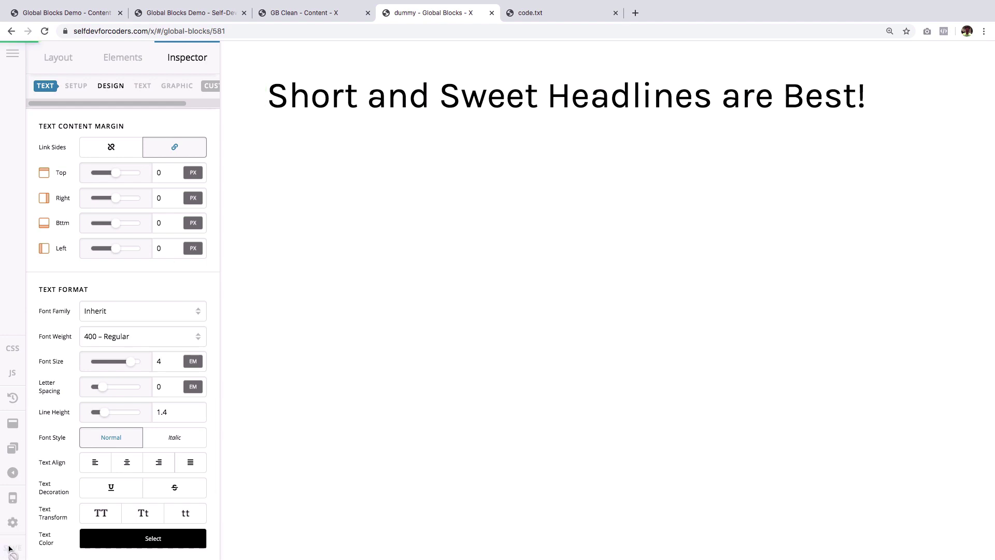
pyautogui.click(12, 56)
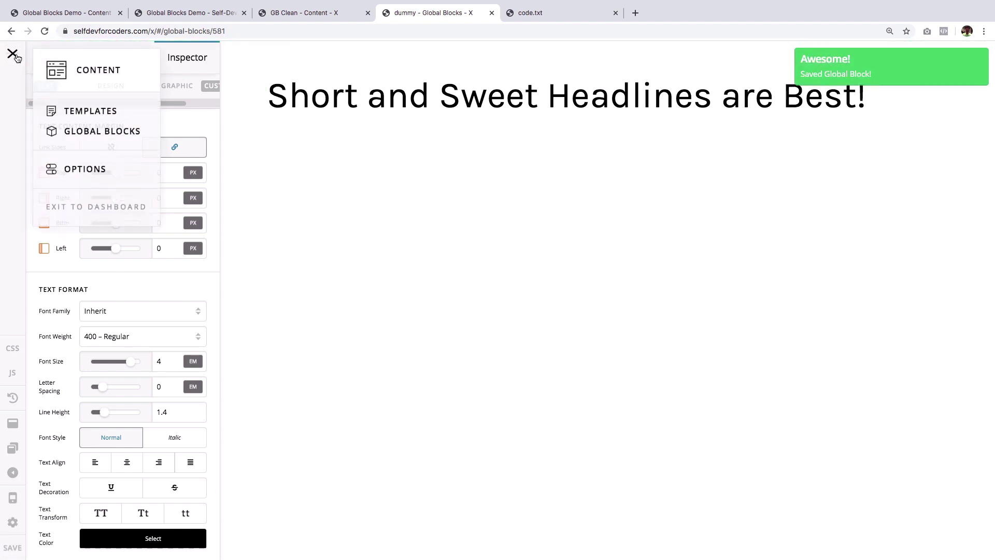
# - Replace the dropdown's HTML list with the dummy block's shortcode [cs_gb id=581]
pyautogui.click(89, 130)
pyautogui.scroll(-1, 101, 203)
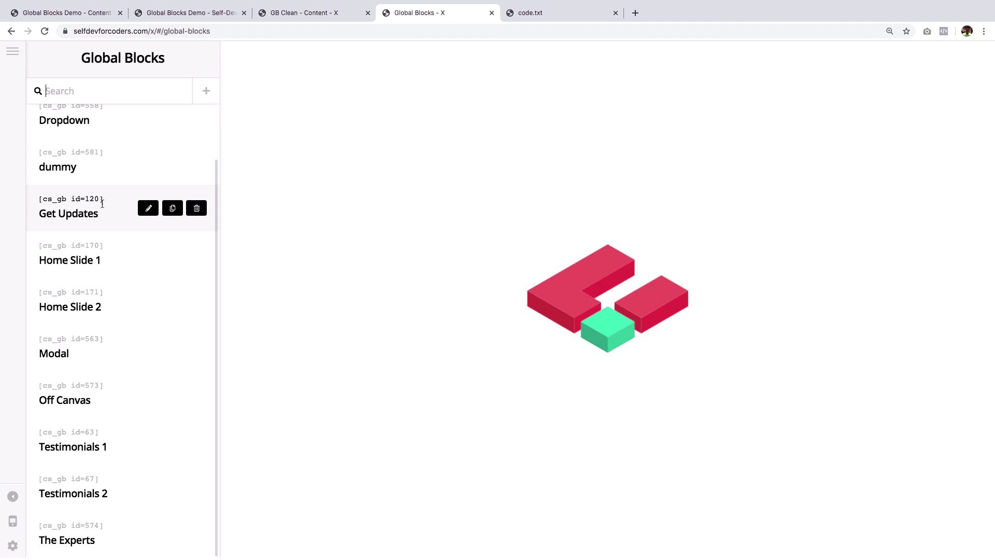
pyautogui.scroll(1, 102, 203)
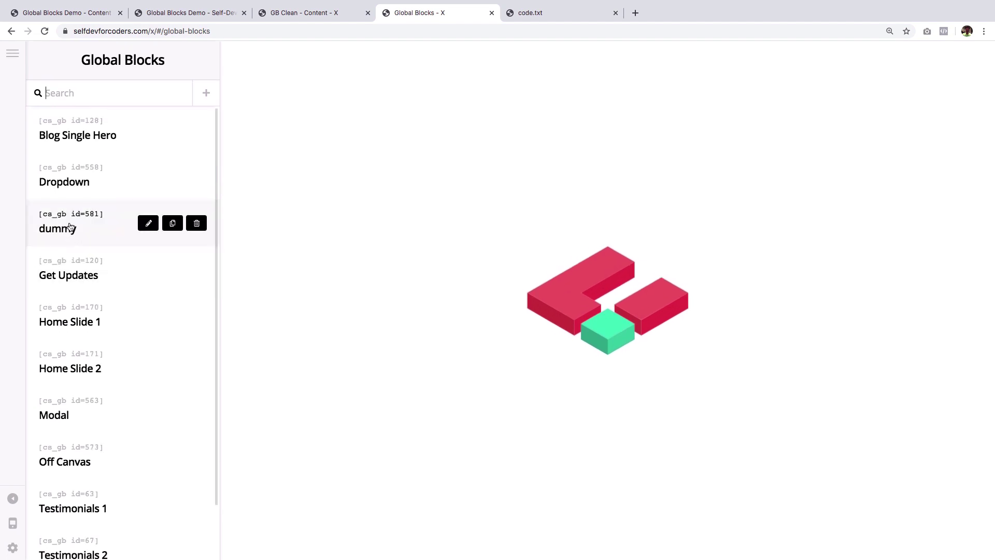
pyautogui.doubleClick(66, 213)
pyautogui.hotkey('ctrl', 'c')
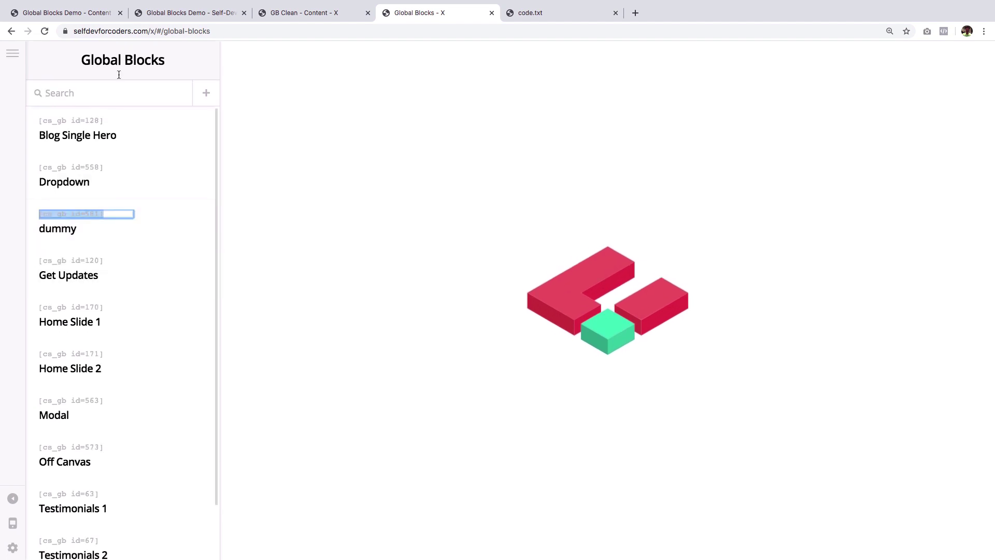
pyautogui.click(85, 12)
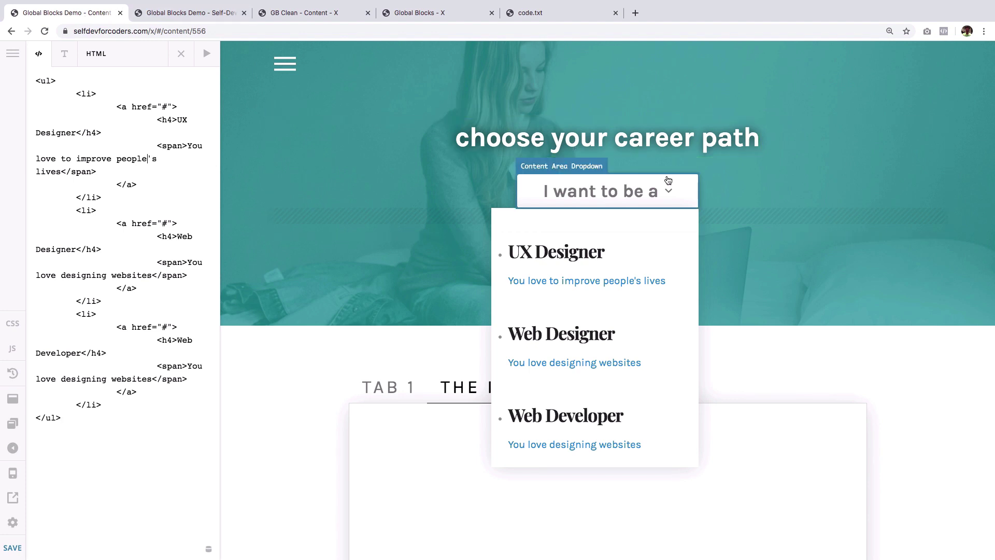
pyautogui.click(104, 250)
pyautogui.hotkey('ctrl', 'a')
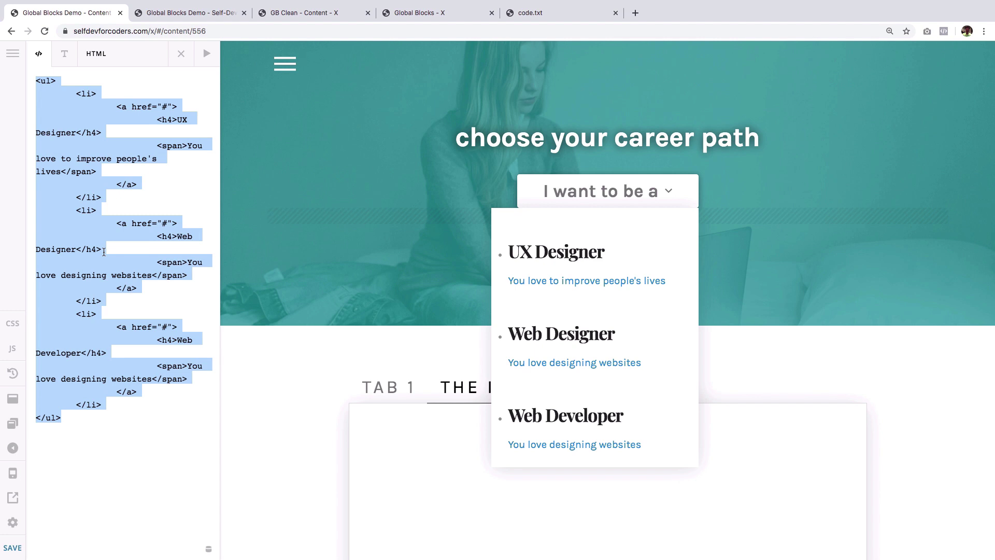
pyautogui.press('Delete')
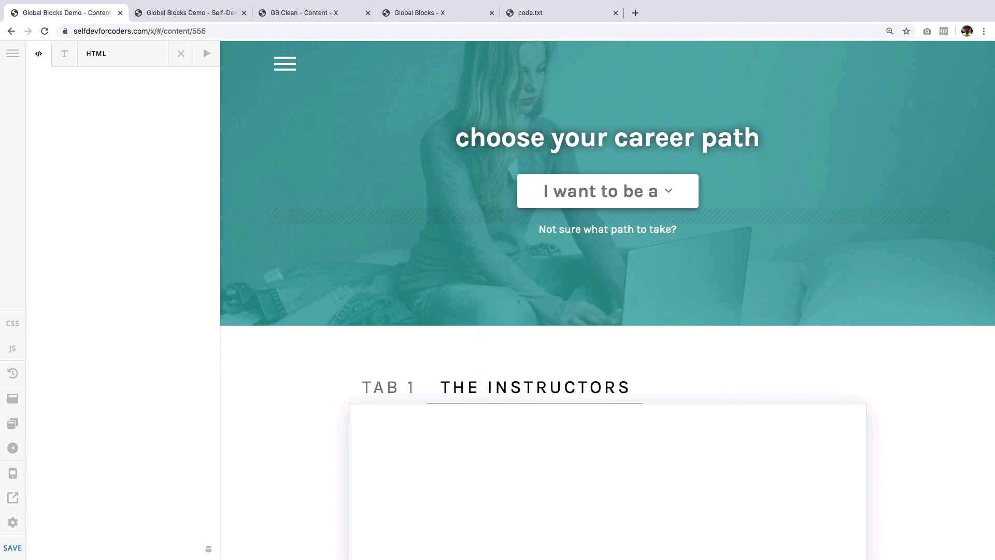
pyautogui.hotkey('ctrl', 'v')
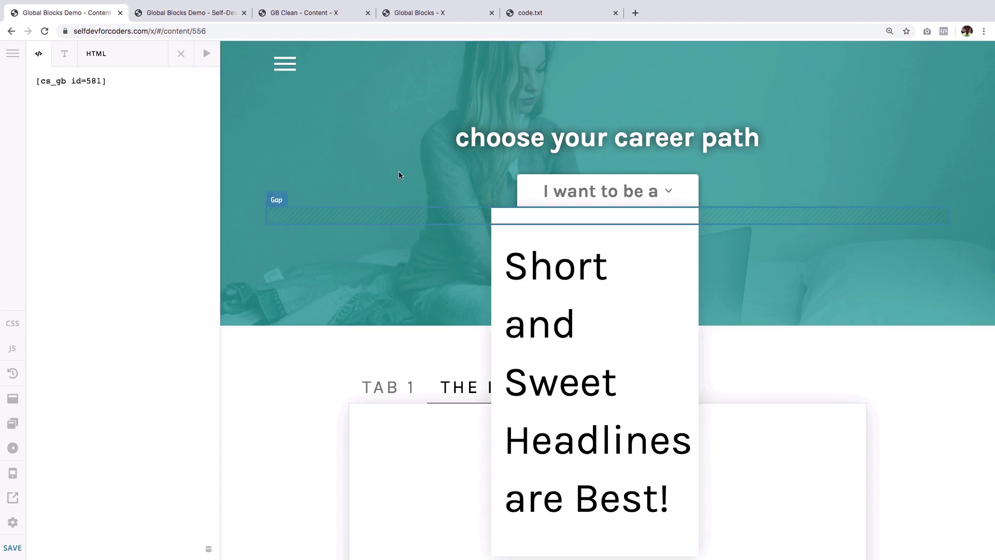
# - Save, then check the dummy headline in the live career dropdown
pyautogui.click(10, 543)
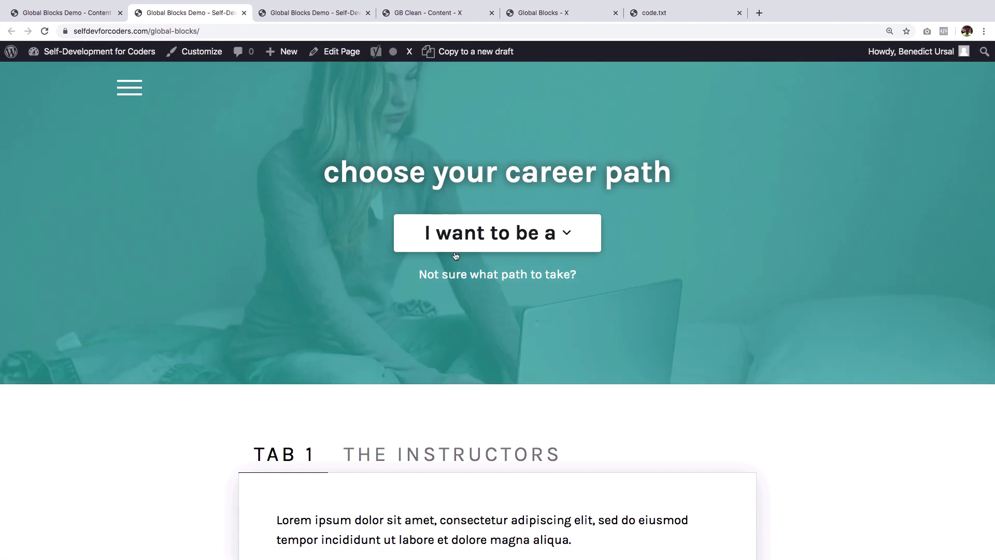
pyautogui.click(457, 233)
pyautogui.scroll(-4, 473, 369)
pyautogui.scroll(4, 473, 369)
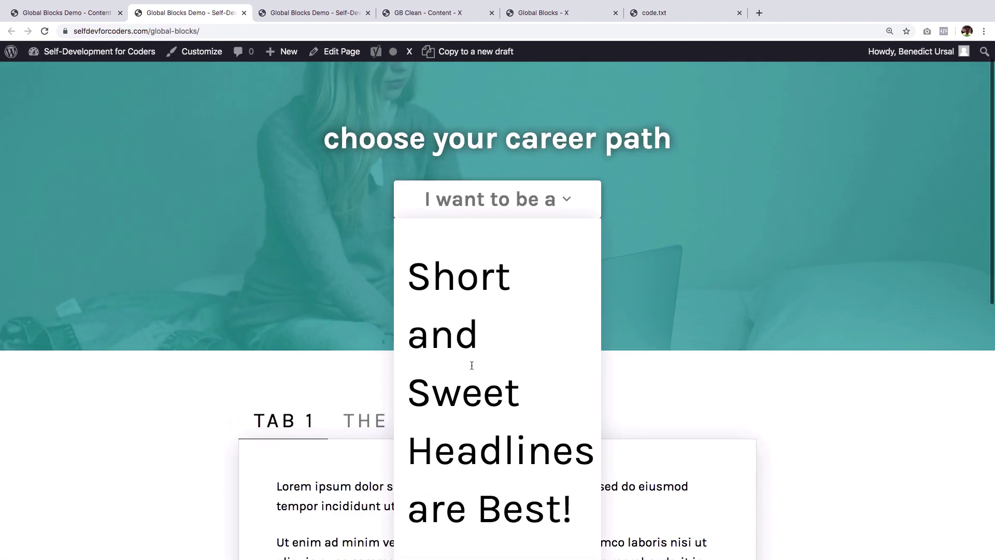
pyautogui.scroll(1, 471, 365)
pyautogui.scroll(-1, 471, 364)
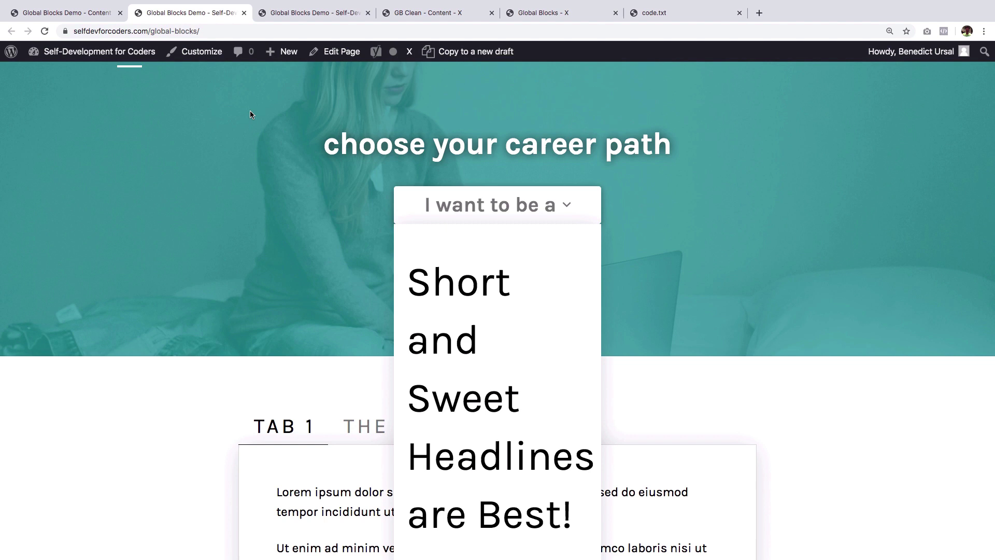
pyautogui.click(543, 13)
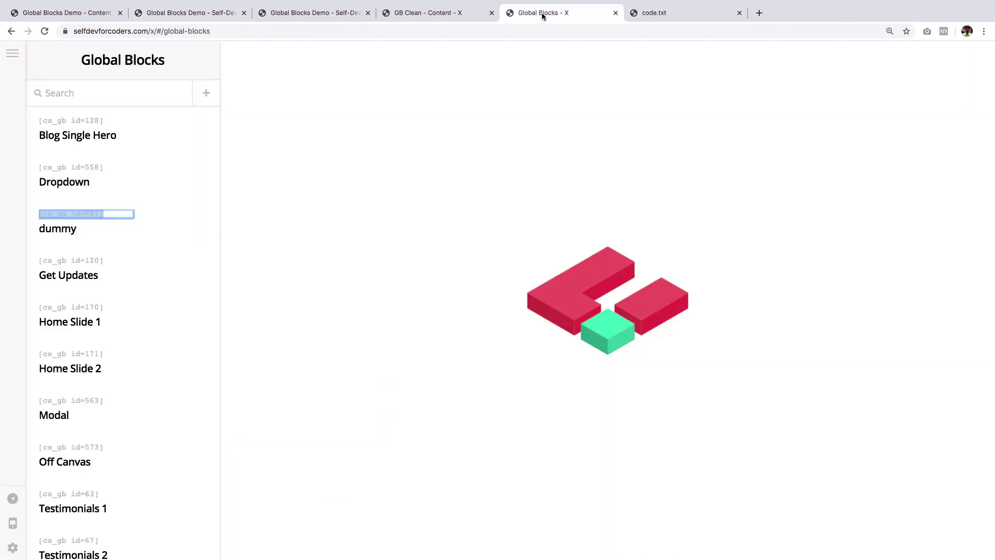
pyautogui.moveTo(117, 177)
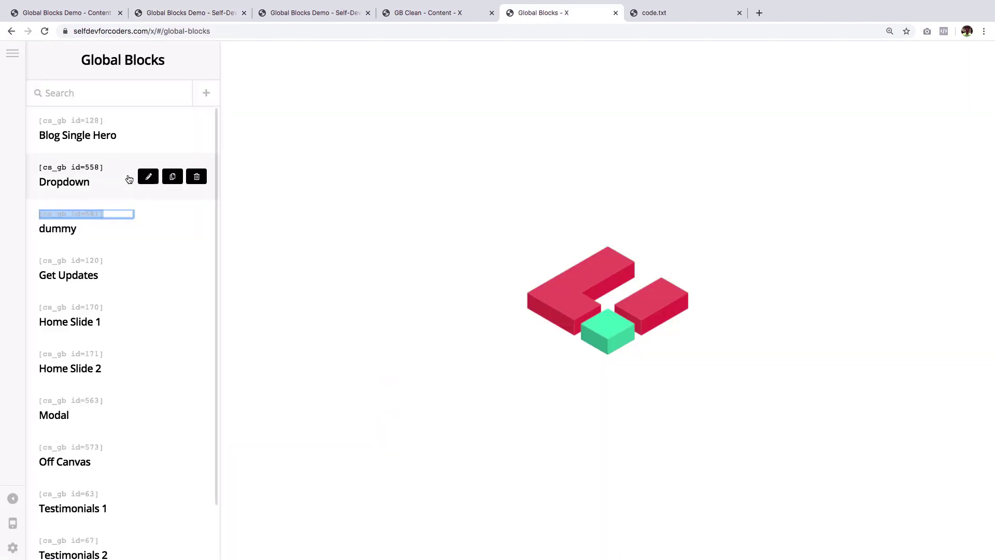
# - Open the Dropdown global block and compare it with the live page's career dropdown
pyautogui.click(148, 177)
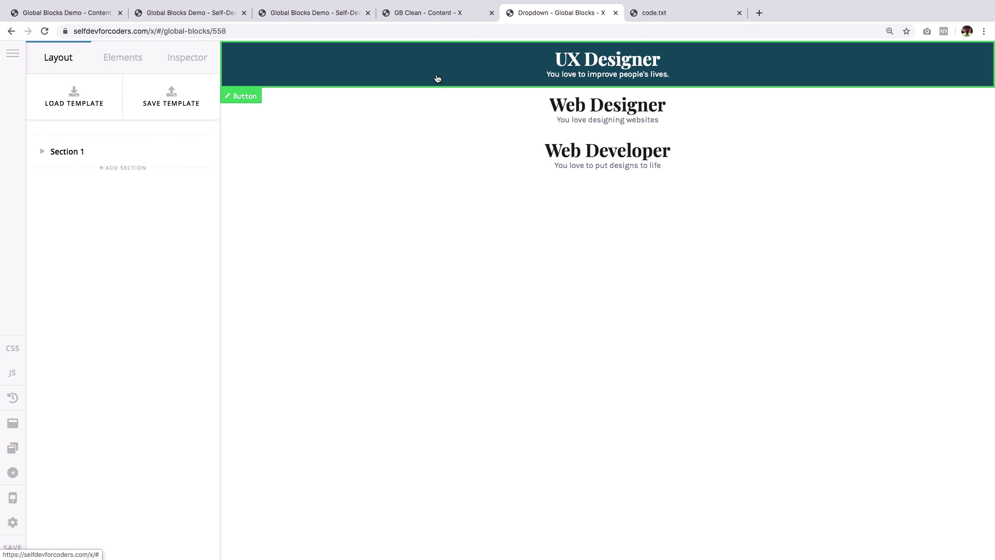
pyautogui.click(316, 12)
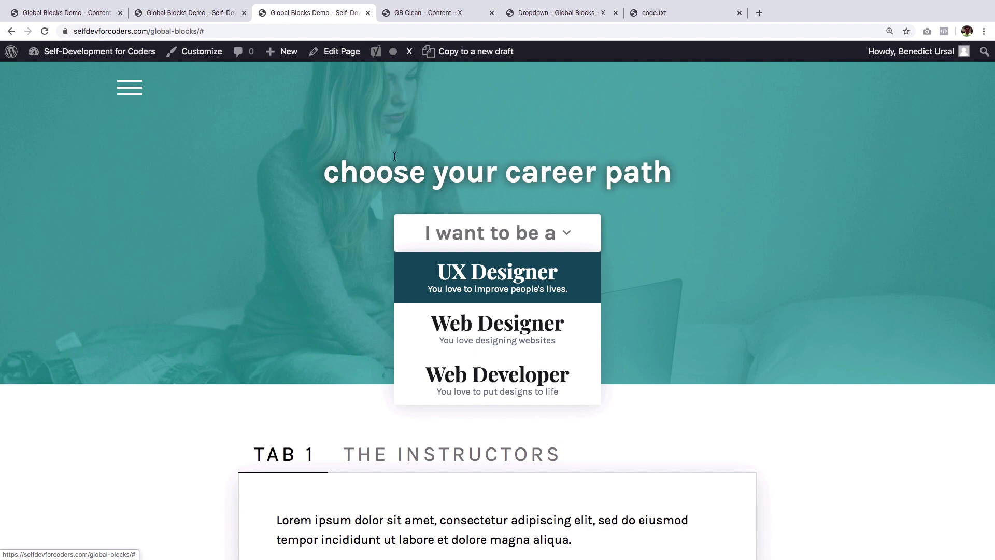
pyautogui.click(545, 12)
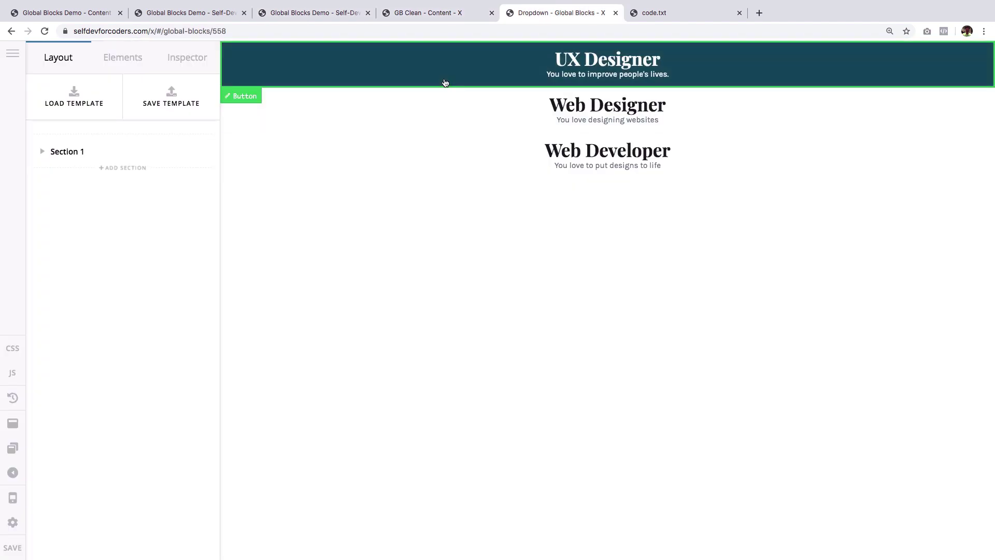
# - Copy the Dropdown block's shortcode [cs_gb id=558] and paste it over the dummy shortcode
pyautogui.click(13, 56)
pyautogui.click(74, 132)
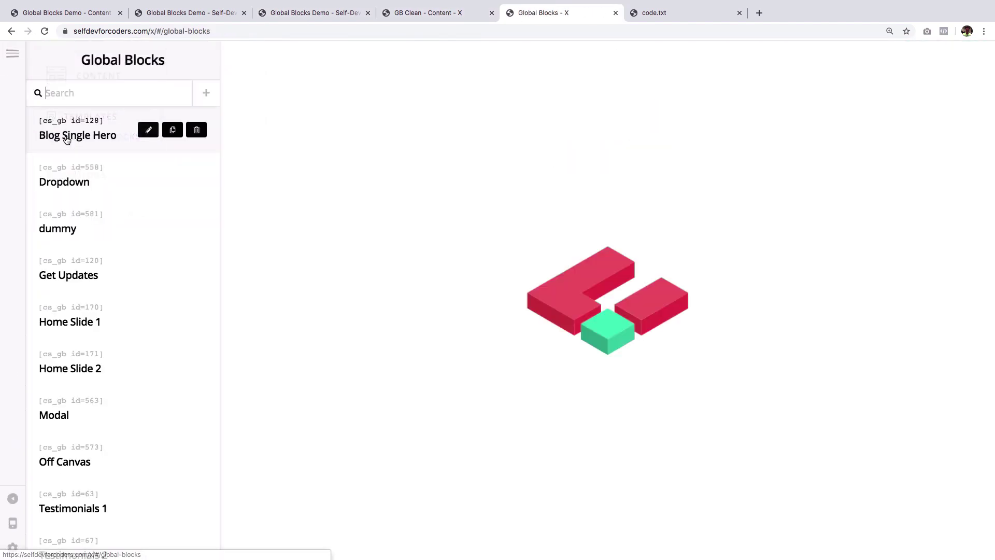
pyautogui.tripleClick(59, 167)
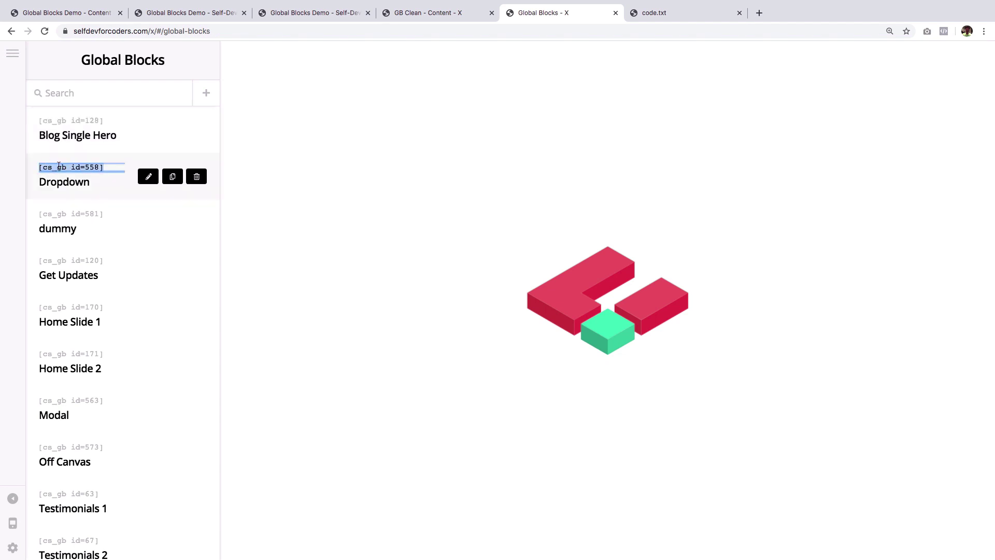
pyautogui.hotkey('ctrl', 'c')
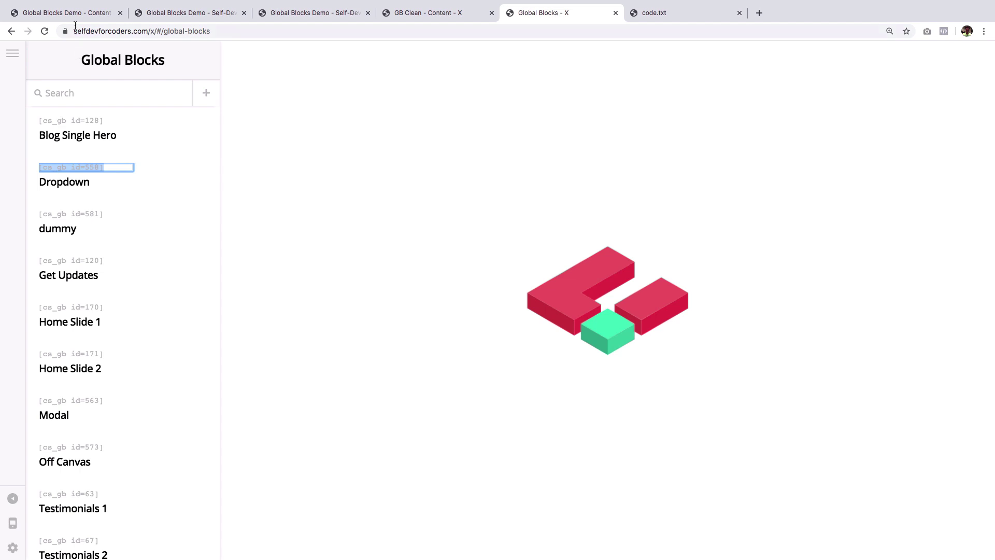
pyautogui.click(66, 13)
pyautogui.click(123, 314)
pyautogui.hotkey('ctrl', 'a')
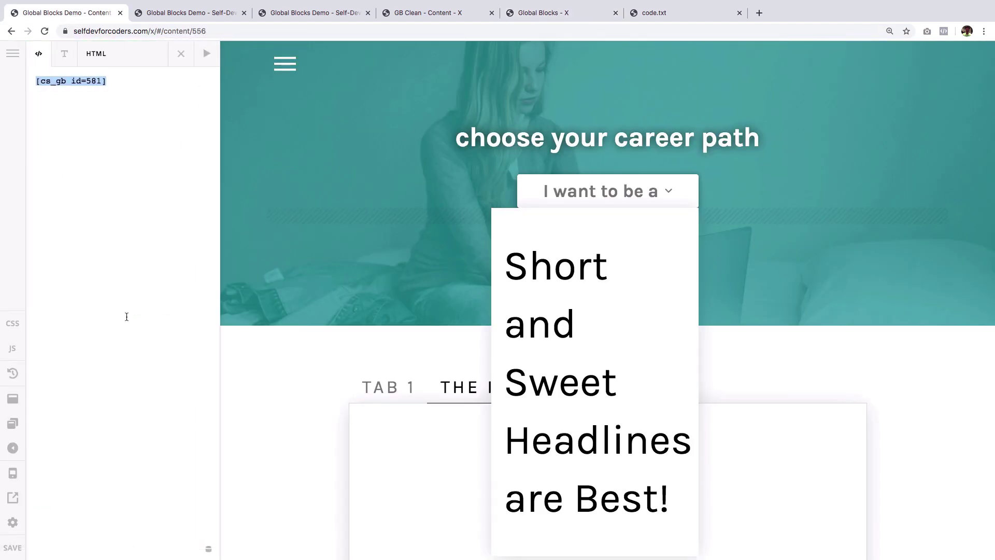
pyautogui.hotkey('ctrl', 'v')
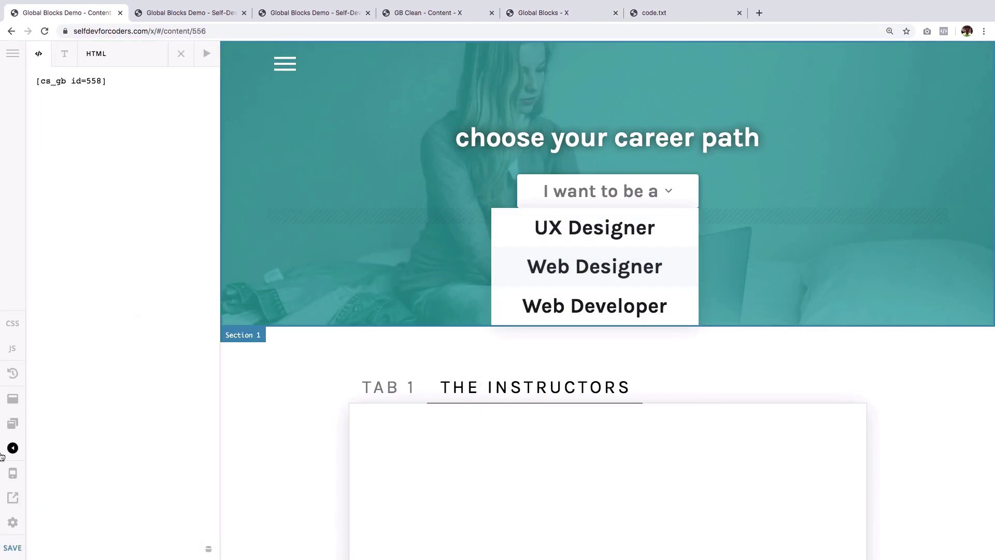
pyautogui.click(181, 54)
# - Reload the live page and test the career dropdown and situation modal in both page copies
pyautogui.click(179, 12)
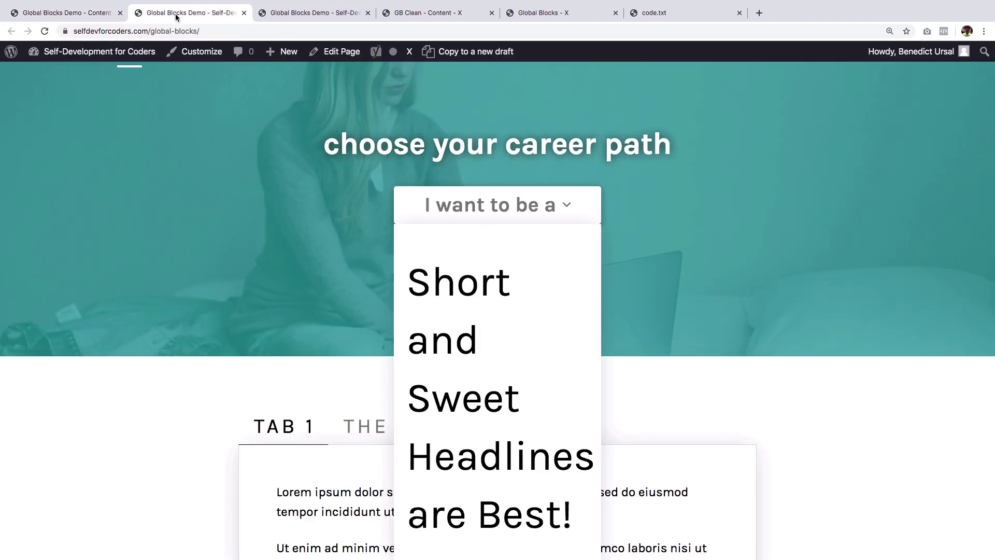
pyautogui.press('F5')
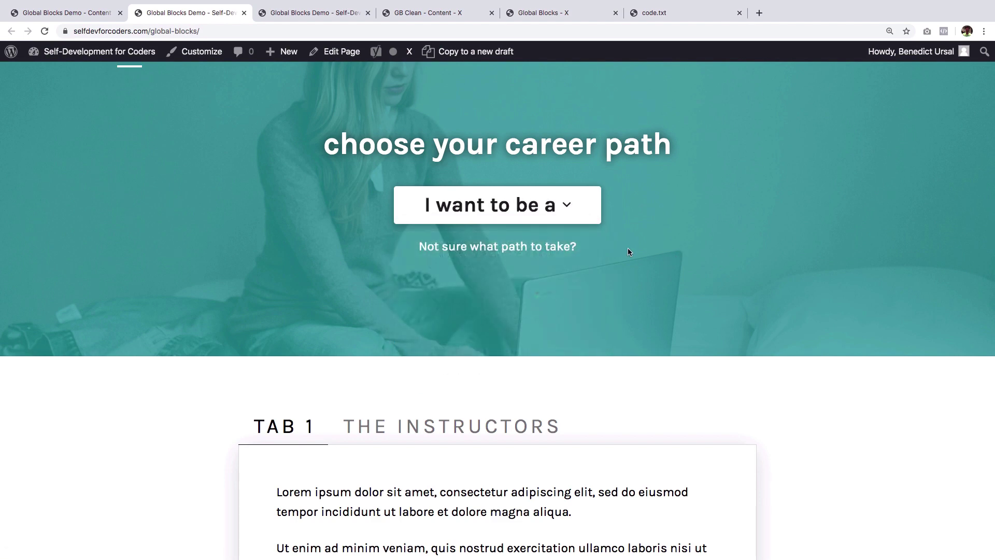
pyautogui.click(559, 249)
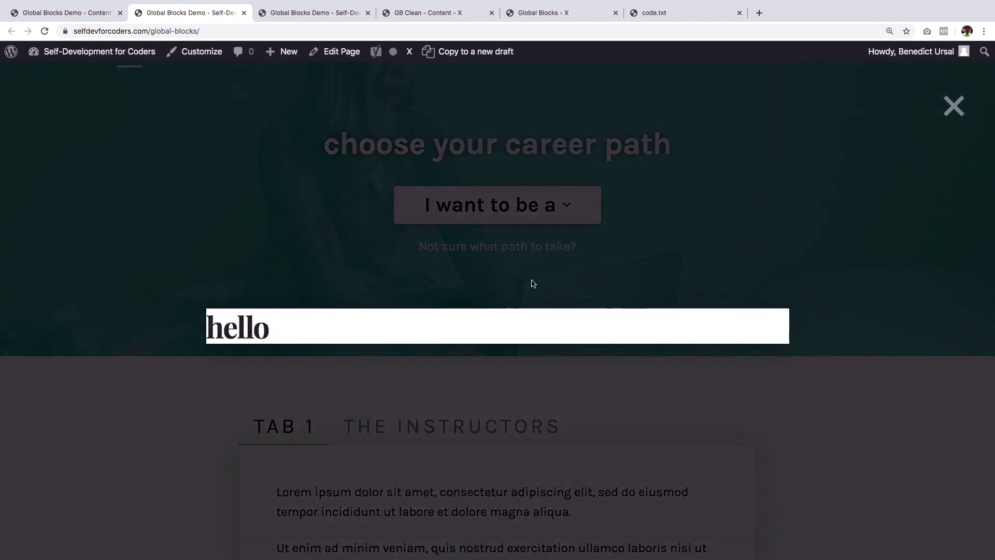
pyautogui.click(356, 129)
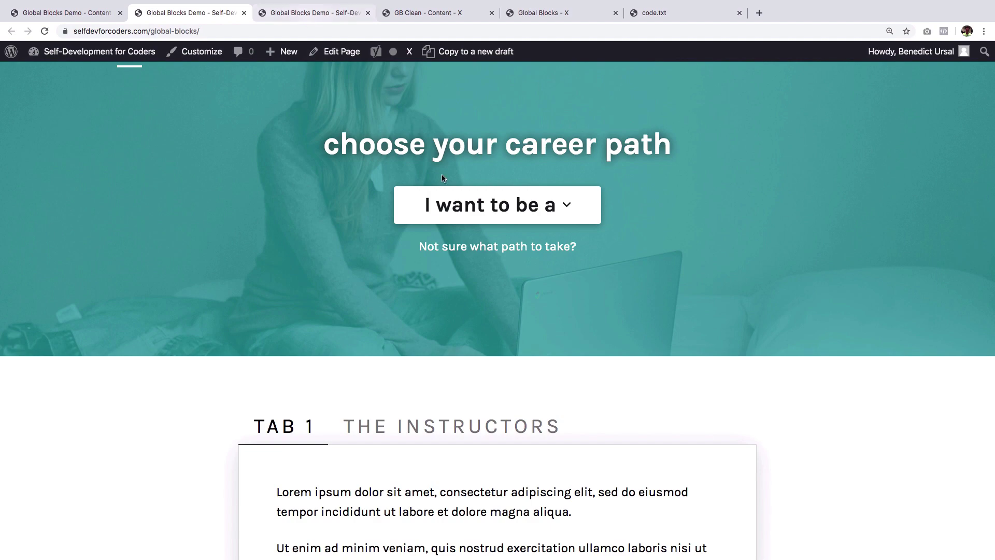
pyautogui.click(480, 249)
pyautogui.click(334, 222)
pyautogui.click(311, 13)
pyautogui.click(230, 298)
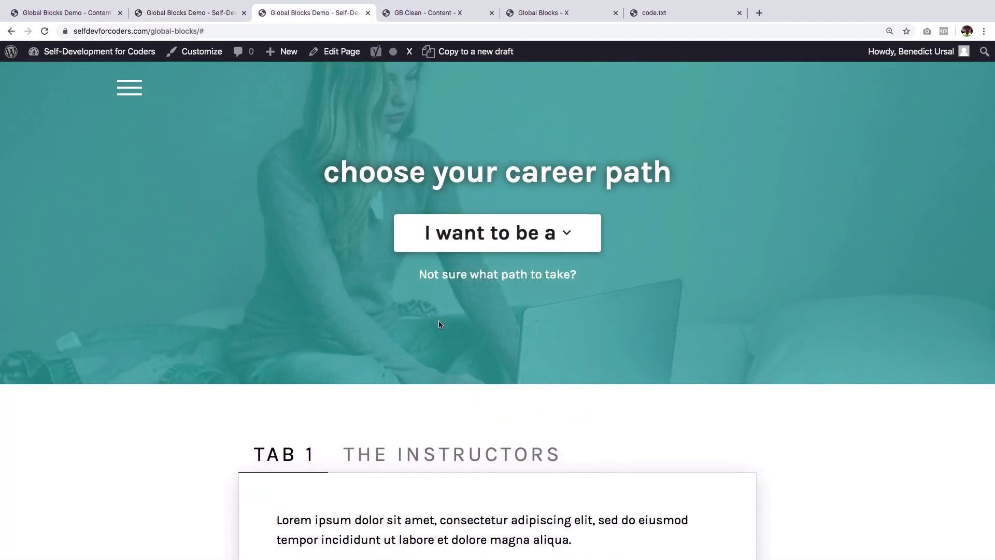
pyautogui.click(445, 278)
pyautogui.click(180, 275)
# - Inspect the Modal global block's layout, then return to the Global Blocks list without saving
pyautogui.click(544, 12)
pyautogui.moveTo(110, 362)
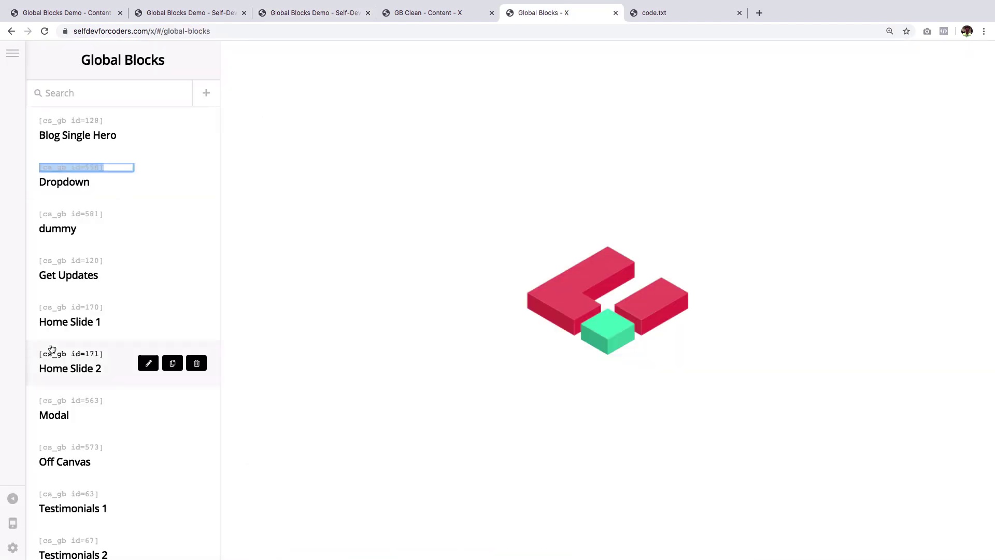
pyautogui.scroll(-1, 52, 347)
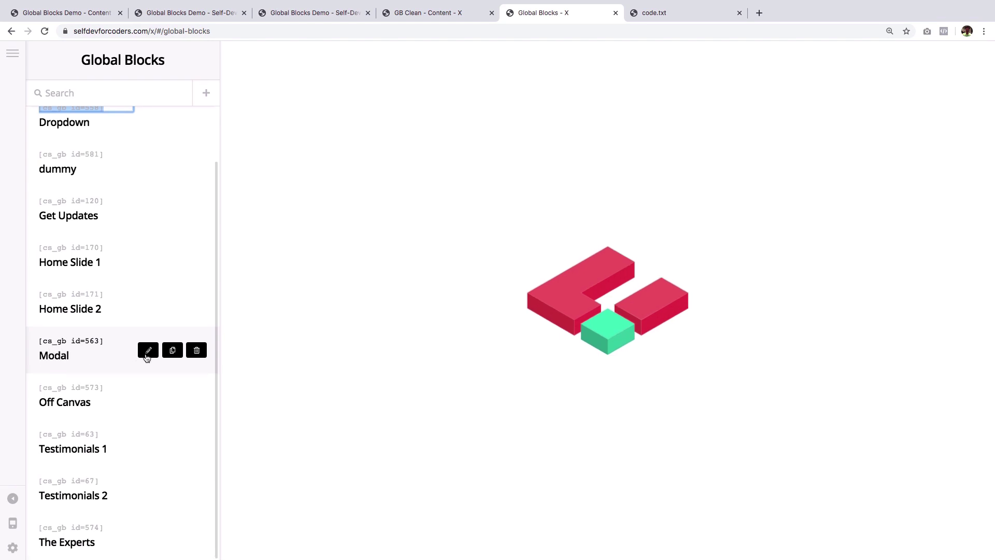
pyautogui.click(146, 351)
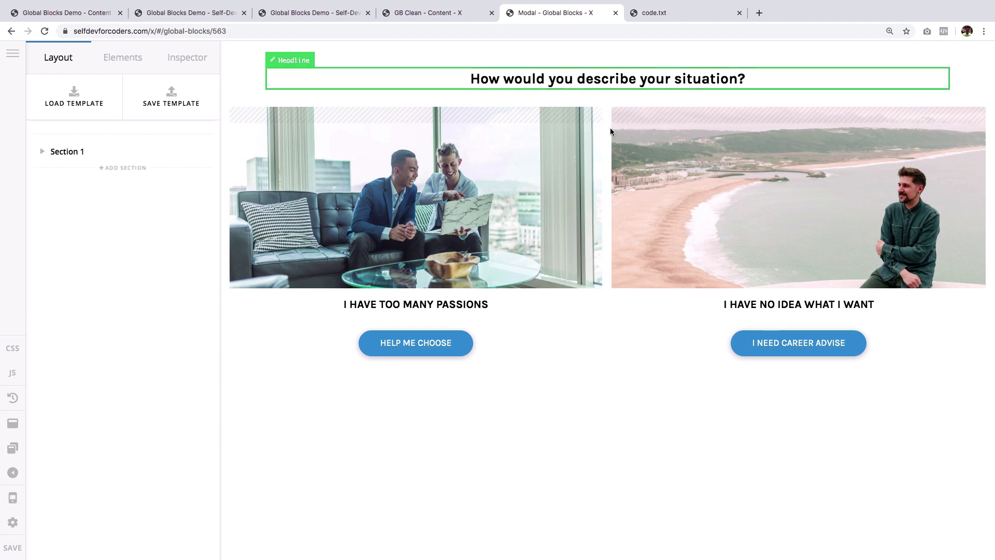
pyautogui.click(13, 54)
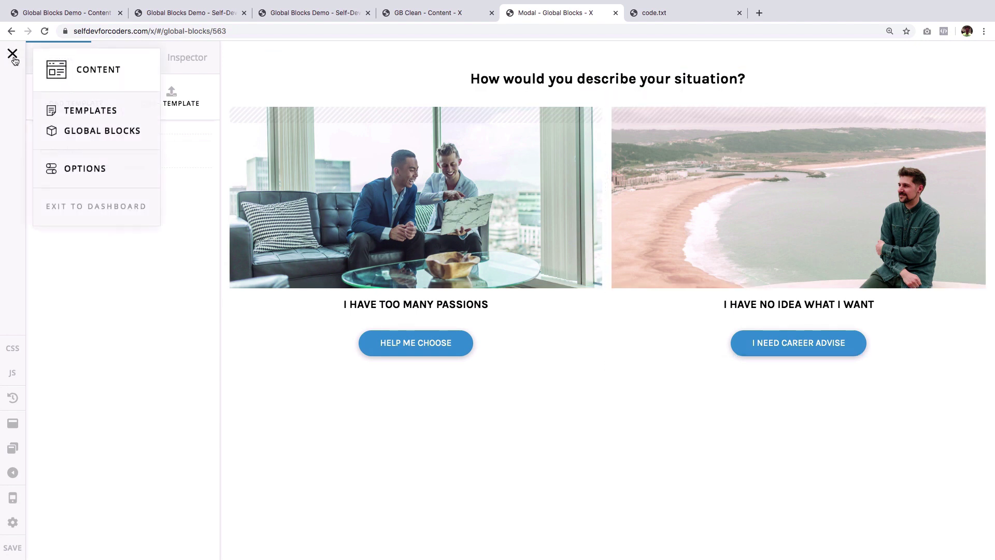
pyautogui.click(506, 150)
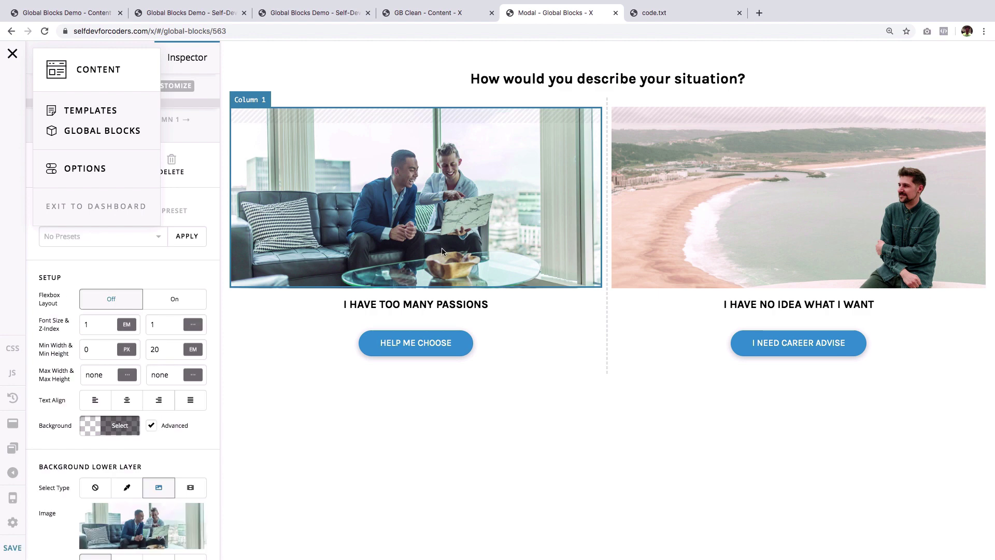
pyautogui.click(102, 131)
pyautogui.click(446, 331)
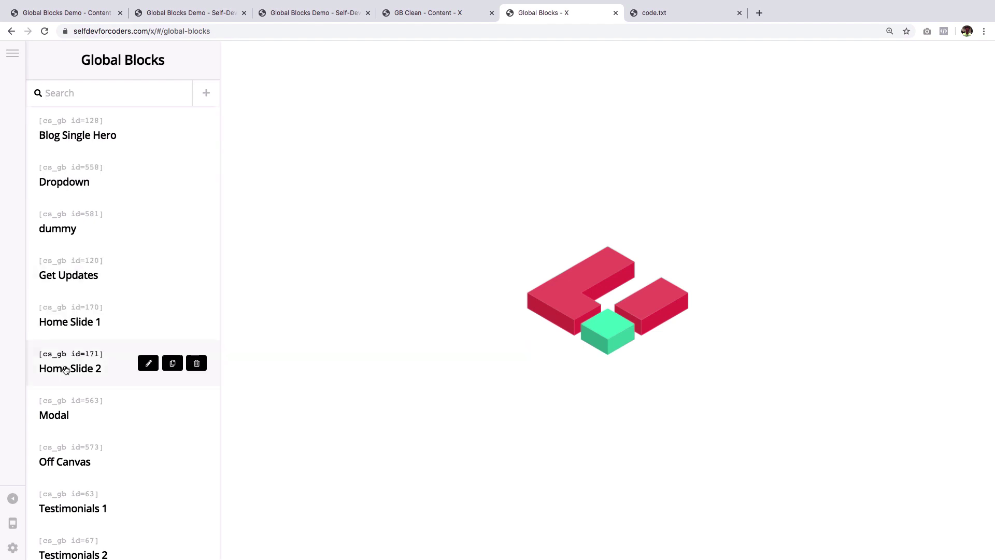
# - Replace the Content Area Modal's content with shortcode [cs_gb id=563] and save the page
pyautogui.click(65, 400)
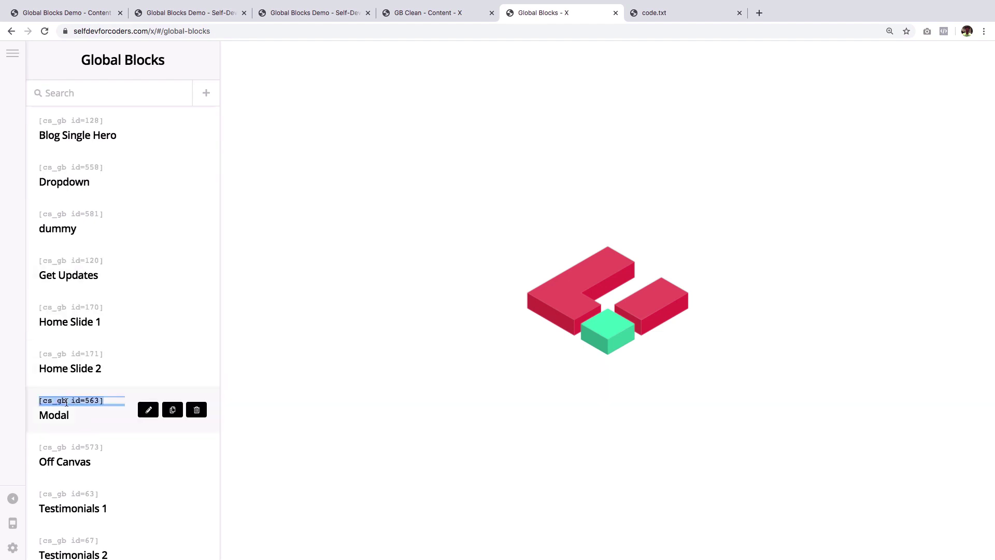
pyautogui.click(88, 18)
pyautogui.click(529, 235)
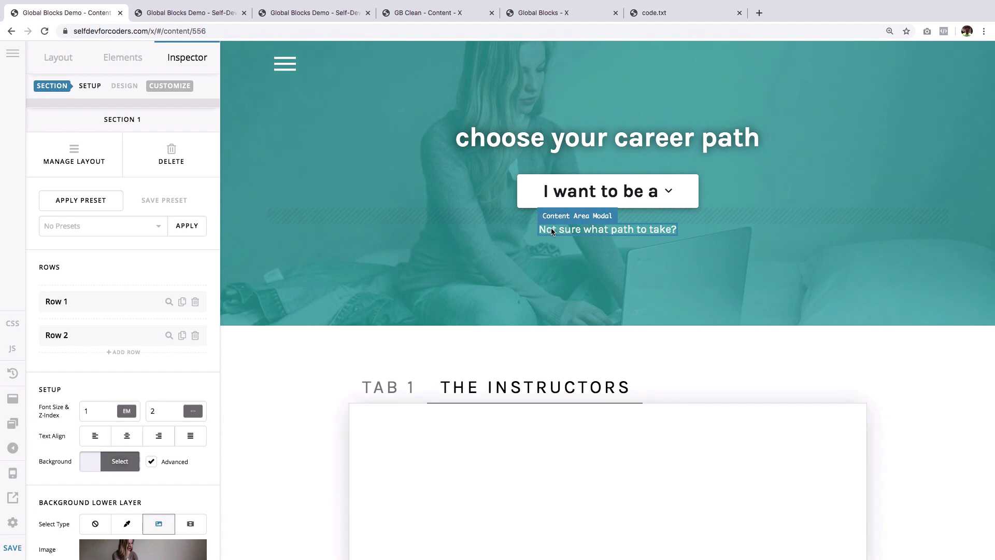
pyautogui.click(551, 231)
pyautogui.click(163, 342)
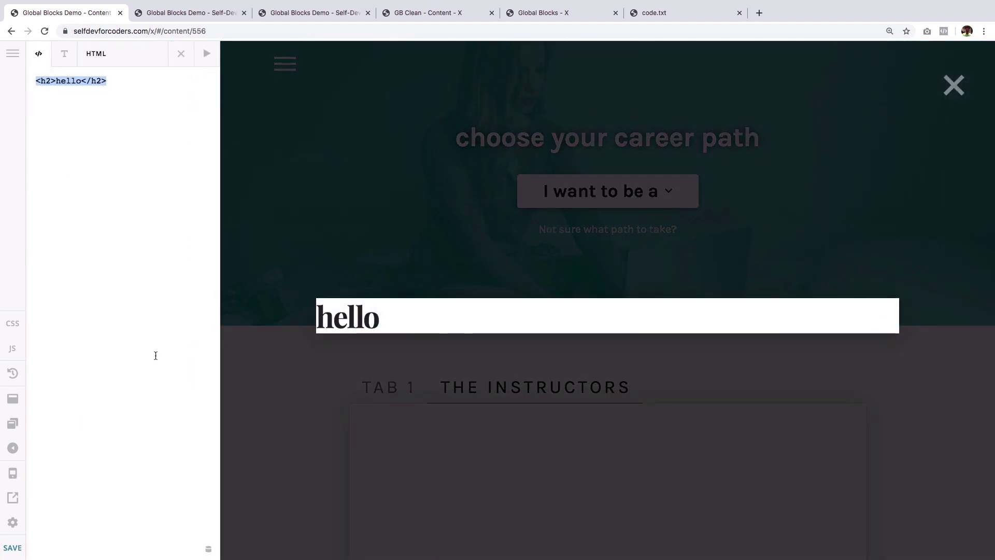
pyautogui.hotkey('ctrl', 'v')
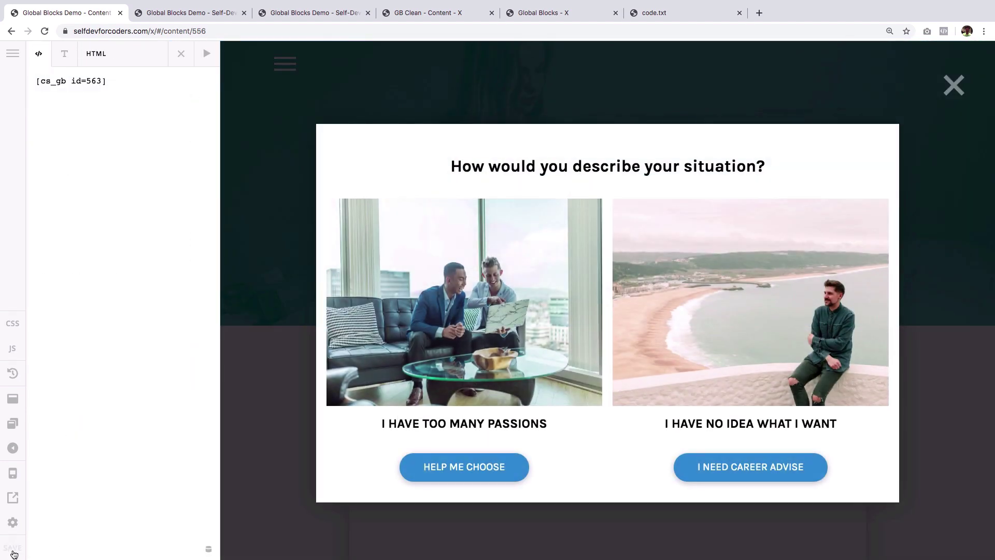
pyautogui.click(19, 548)
# - Reload the live page and open then close the modal to check the new layout
pyautogui.click(187, 12)
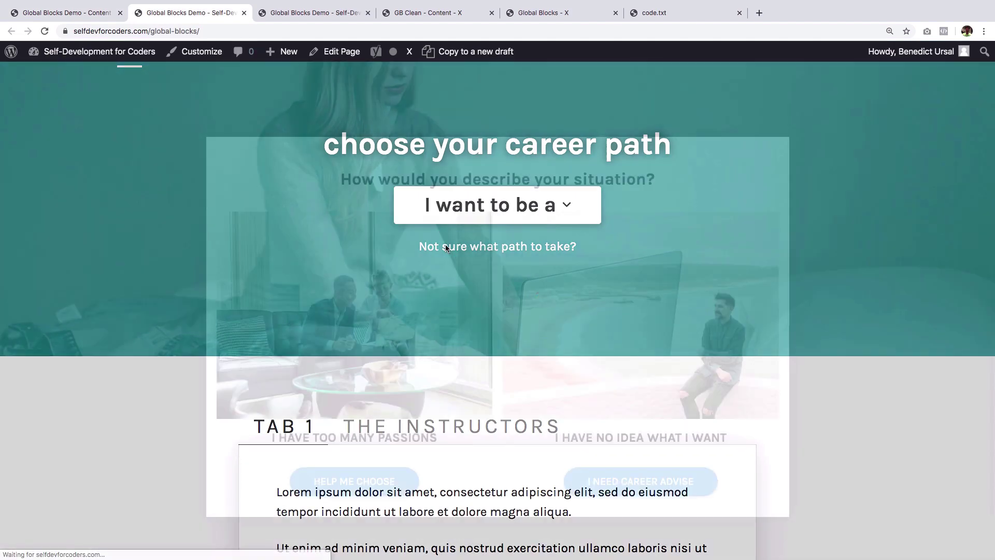
pyautogui.click(445, 248)
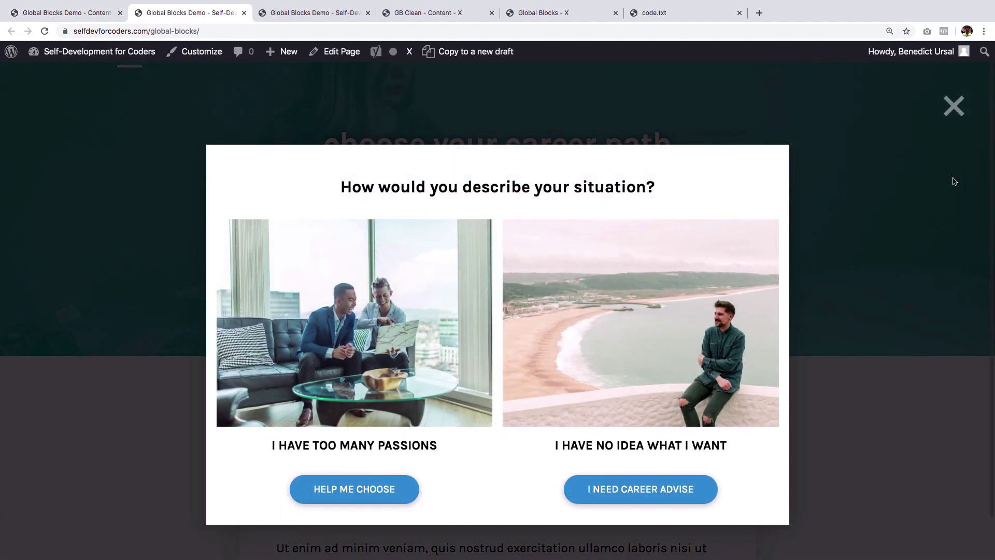
pyautogui.click(953, 106)
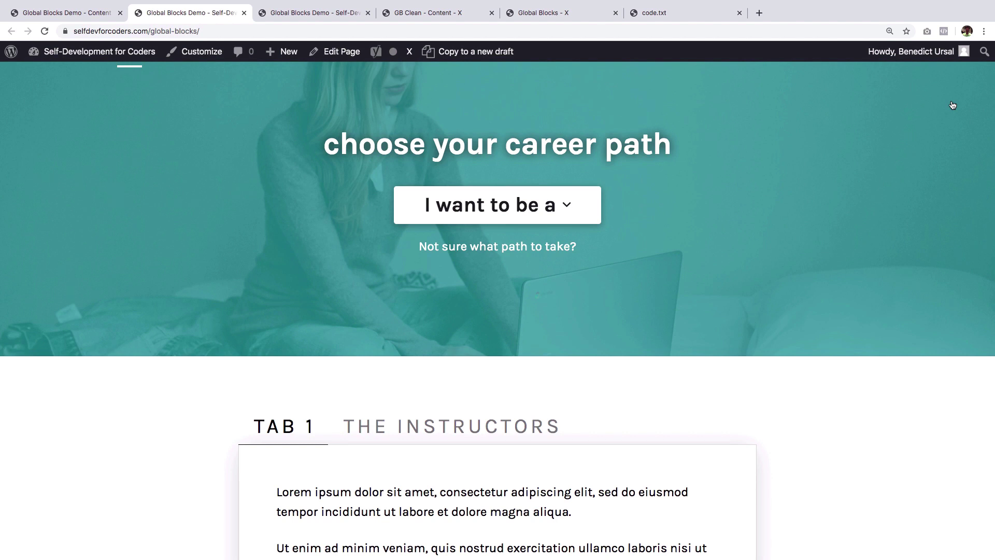
pyautogui.scroll(-2, 856, 231)
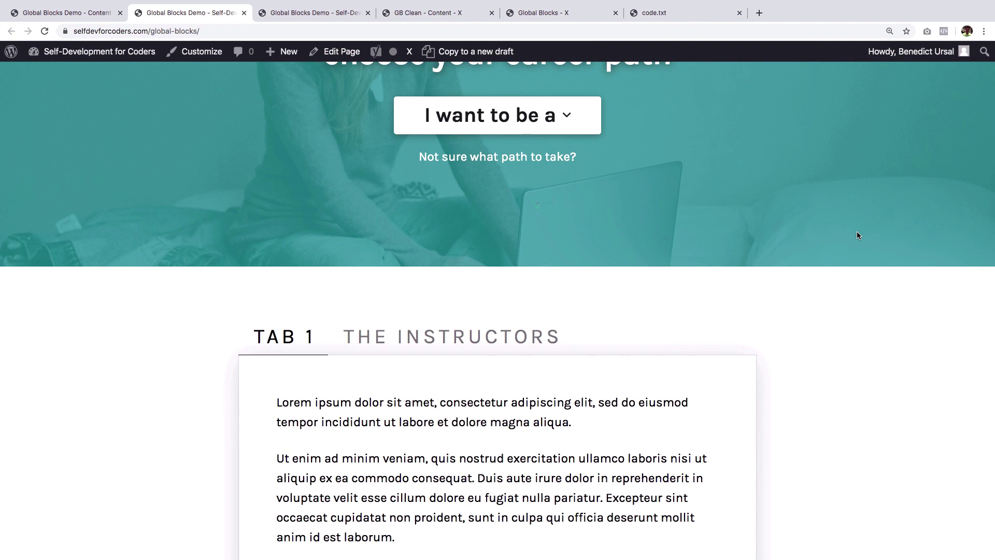
pyautogui.scroll(-2, 857, 231)
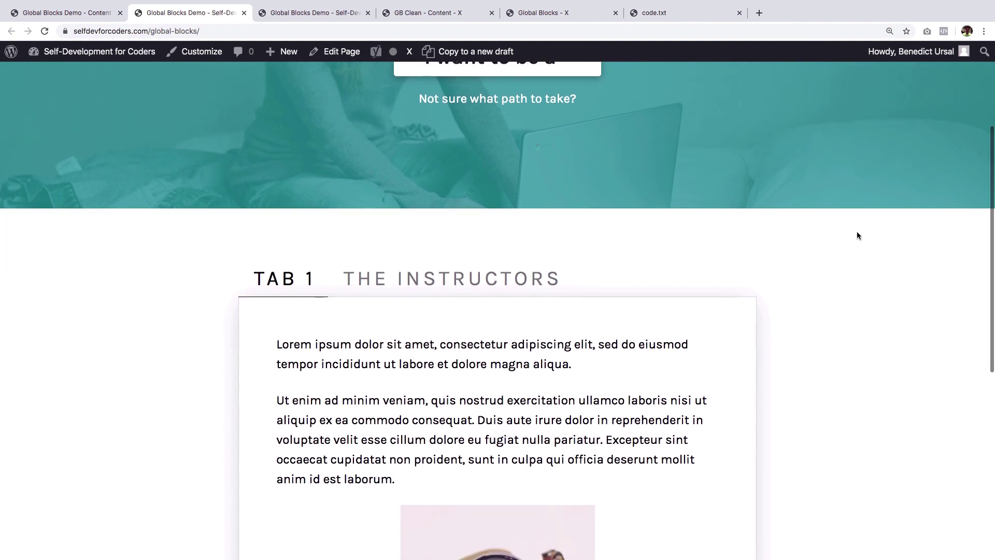
pyautogui.scroll(-2, 857, 232)
pyautogui.scroll(-1, 856, 231)
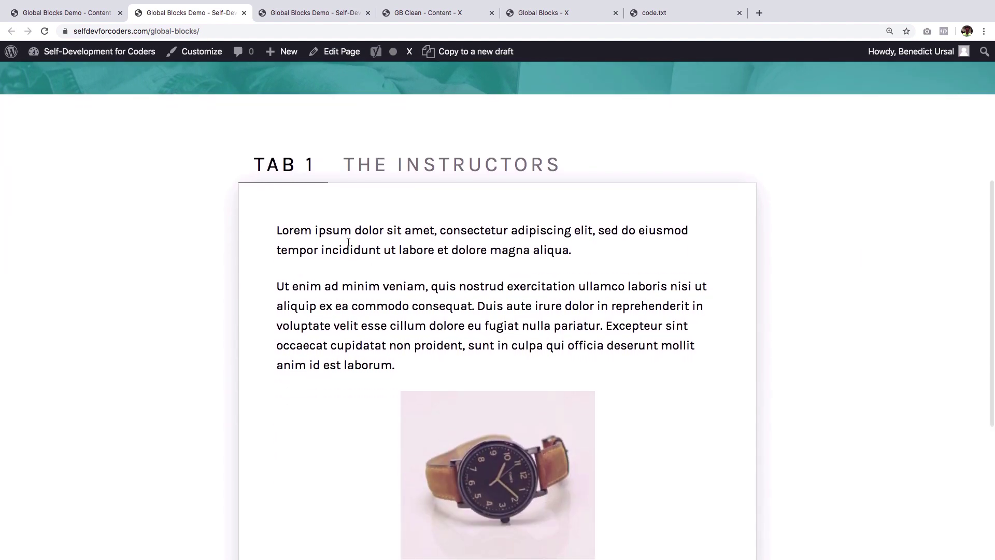
pyautogui.scroll(-2, 323, 231)
pyautogui.scroll(-2, 323, 232)
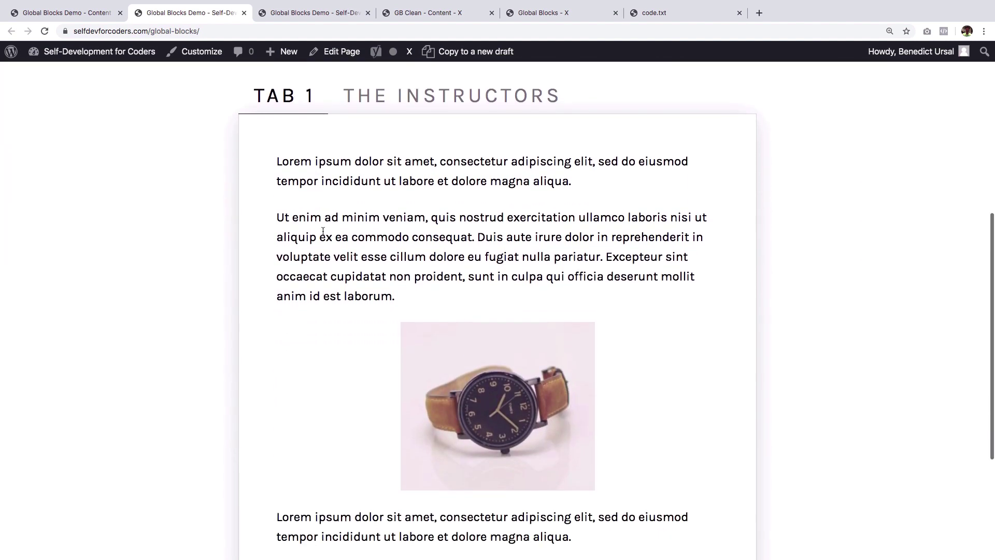
pyautogui.scroll(-3, 323, 232)
pyautogui.scroll(-2, 323, 231)
pyautogui.scroll(2, 322, 231)
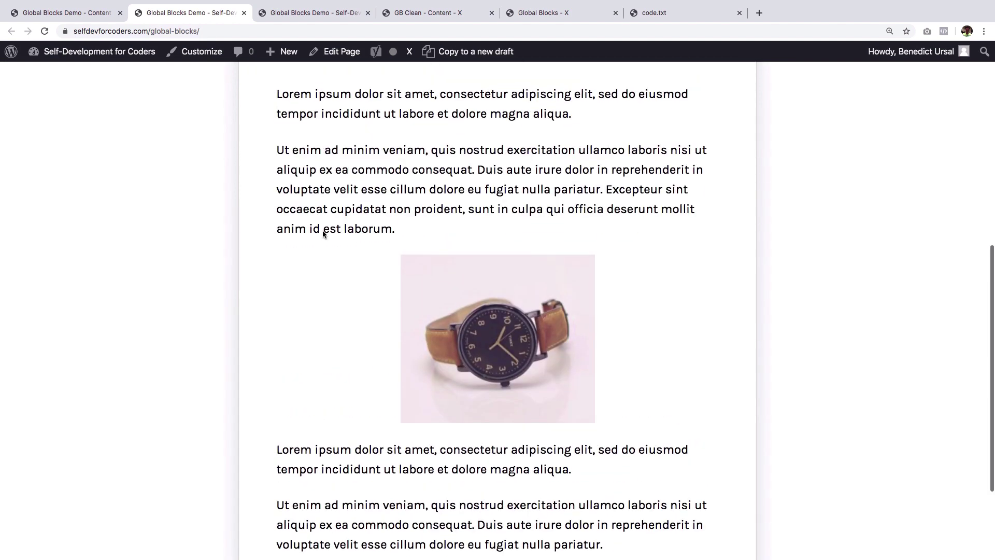
pyautogui.doubleClick(307, 149)
pyautogui.scroll(1, 437, 300)
pyautogui.scroll(2, 437, 300)
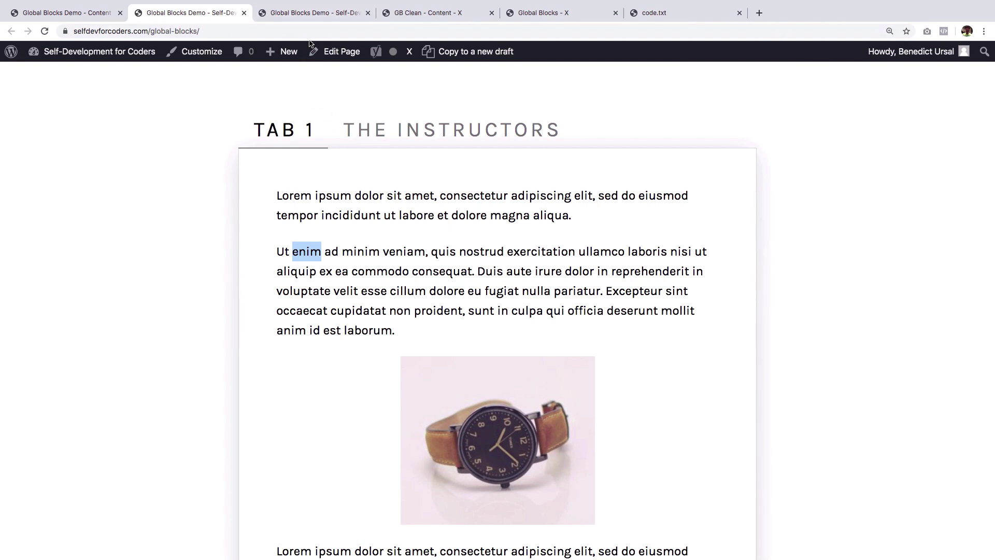
pyautogui.click(366, 131)
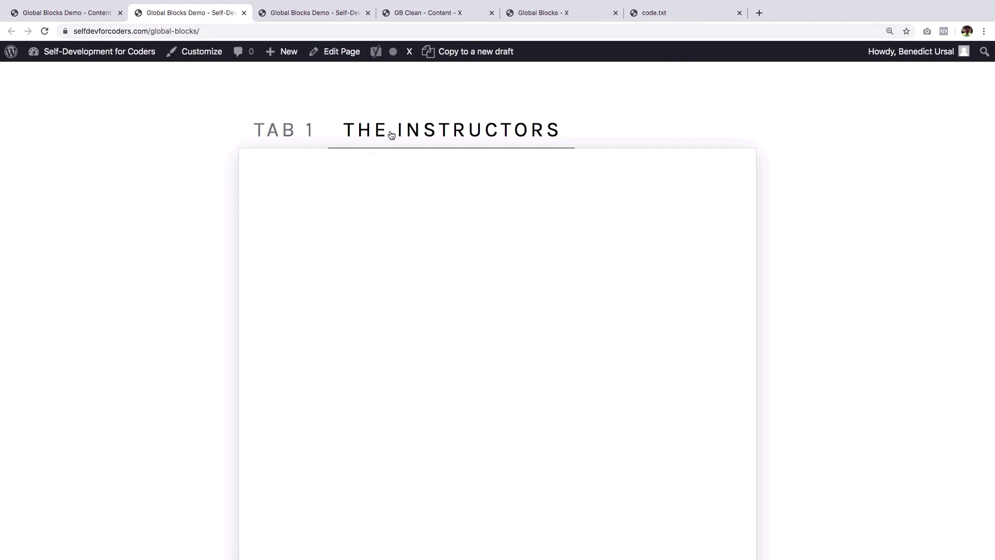
pyautogui.click(310, 13)
pyautogui.scroll(-5, 449, 317)
pyautogui.click(444, 291)
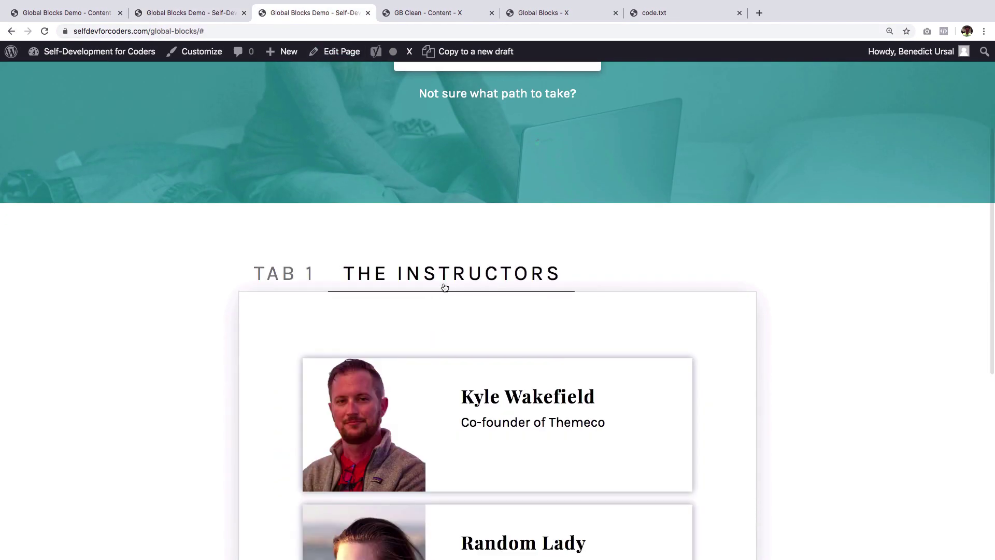
pyautogui.scroll(-3, 445, 290)
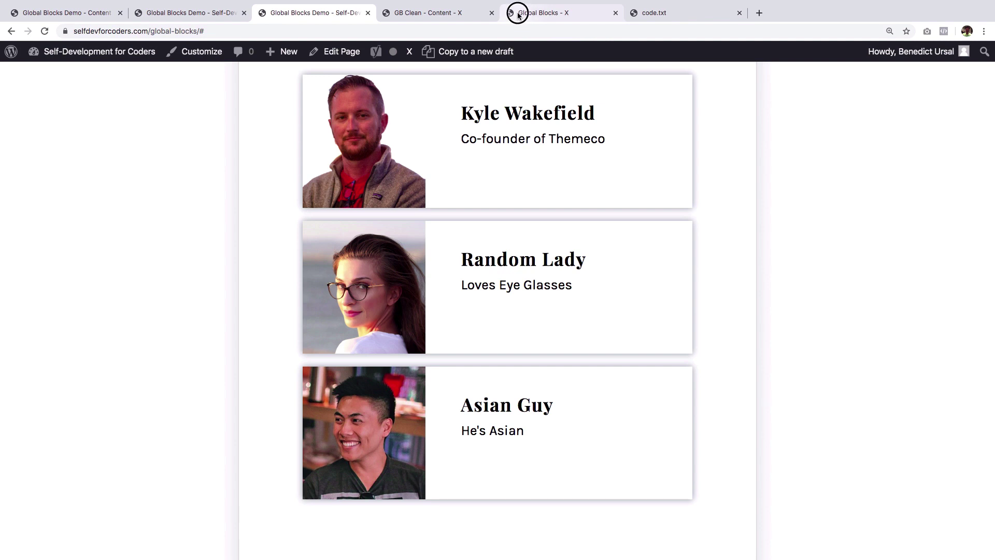
# - Copy The Experts shortcode [cs_gb id=574] and open The Instructors tab's content in the Tabs element
pyautogui.click(537, 13)
pyautogui.scroll(-2, 93, 346)
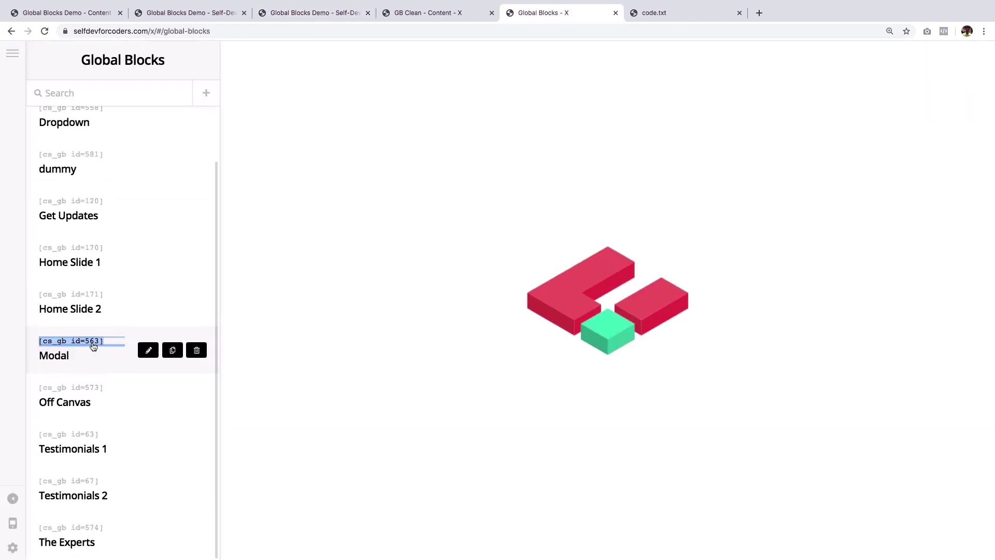
pyautogui.click(81, 528)
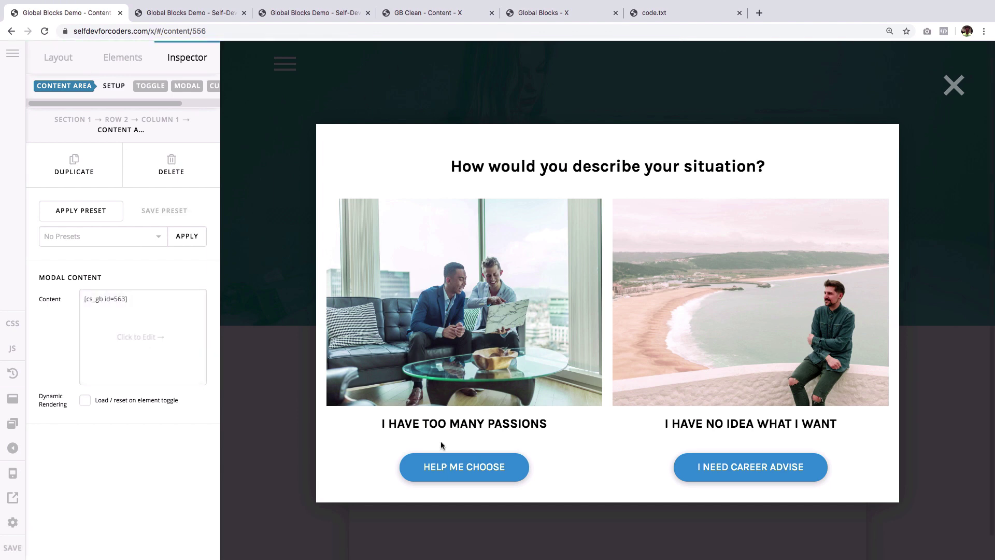
pyautogui.click(697, 107)
pyautogui.click(587, 395)
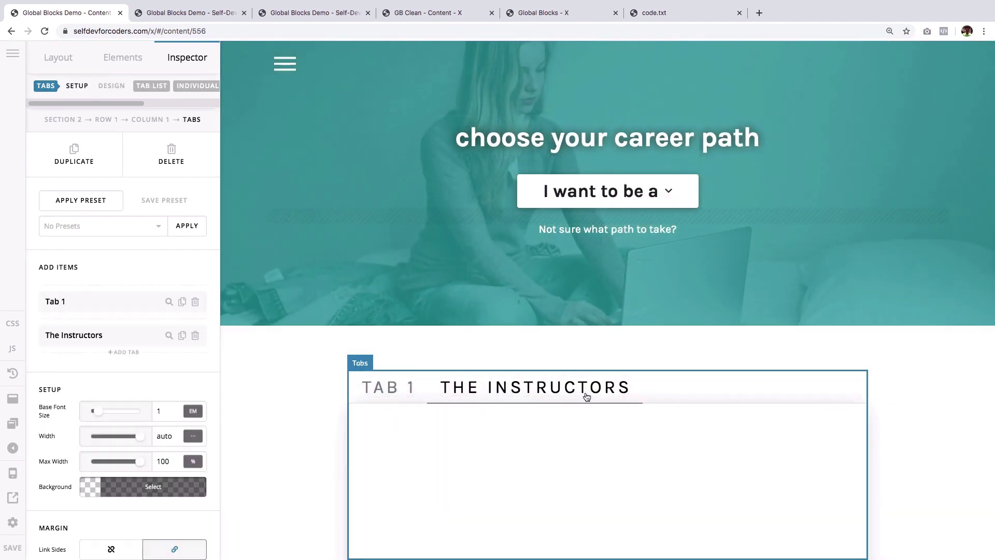
pyautogui.click(168, 334)
pyautogui.click(133, 345)
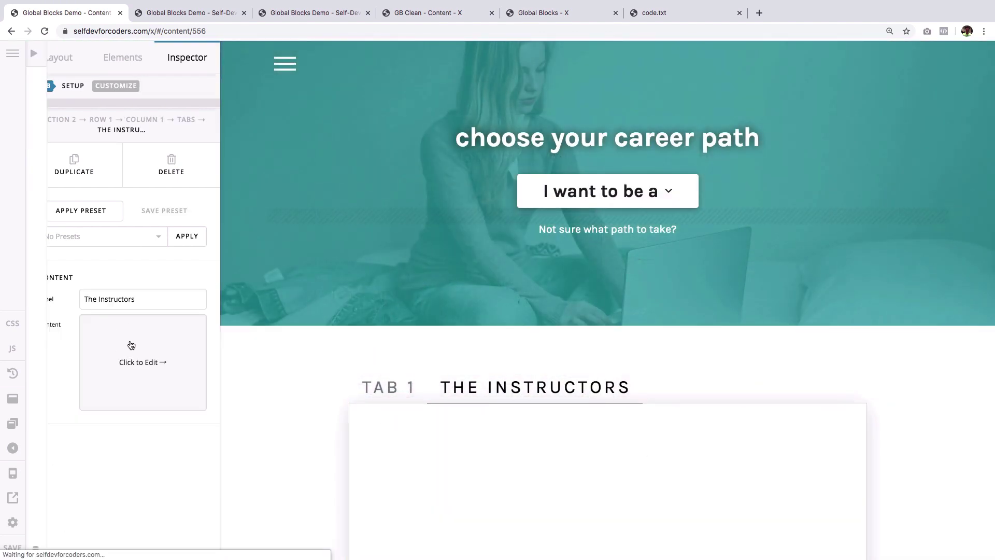
pyautogui.scroll(-5, 570, 437)
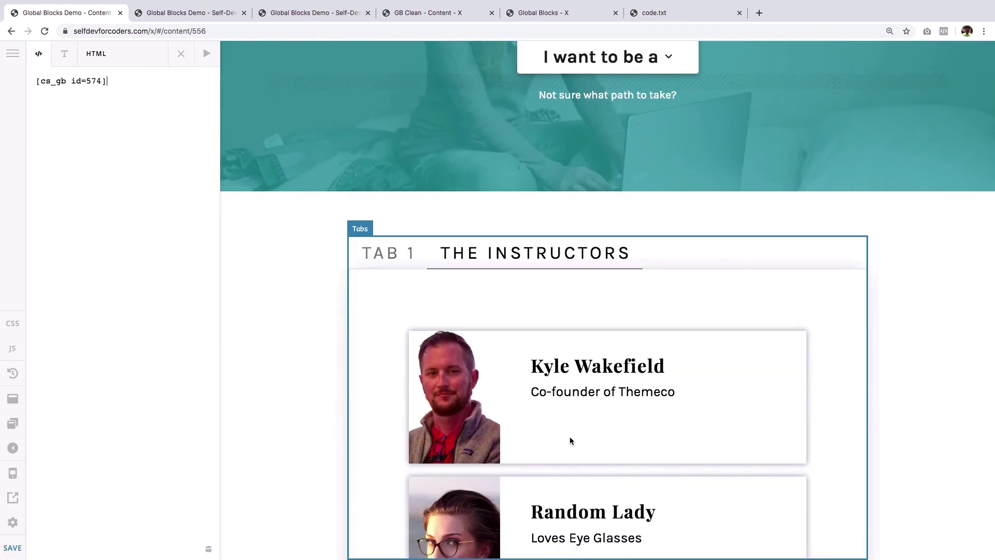
pyautogui.scroll(-3, 547, 318)
pyautogui.scroll(-3, 541, 299)
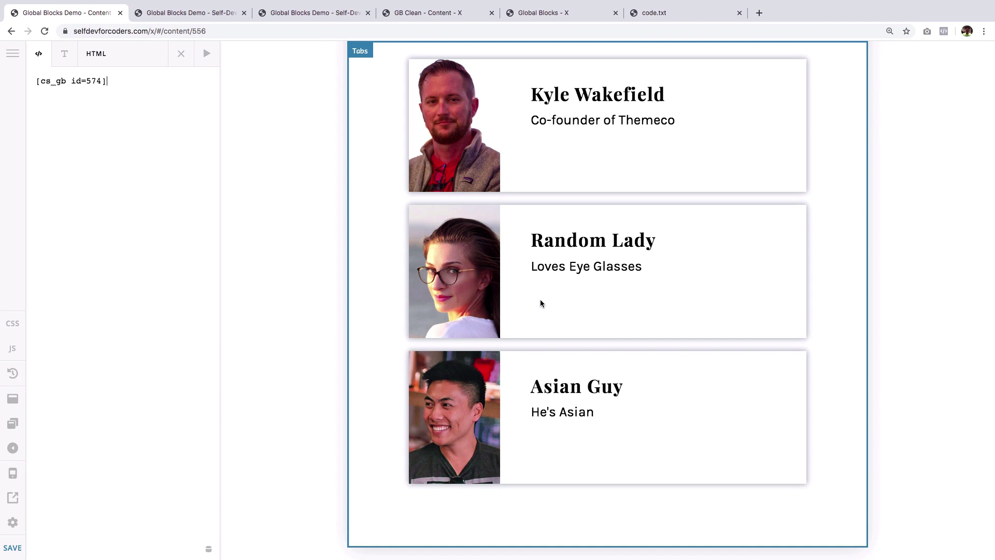
pyautogui.scroll(5, 541, 299)
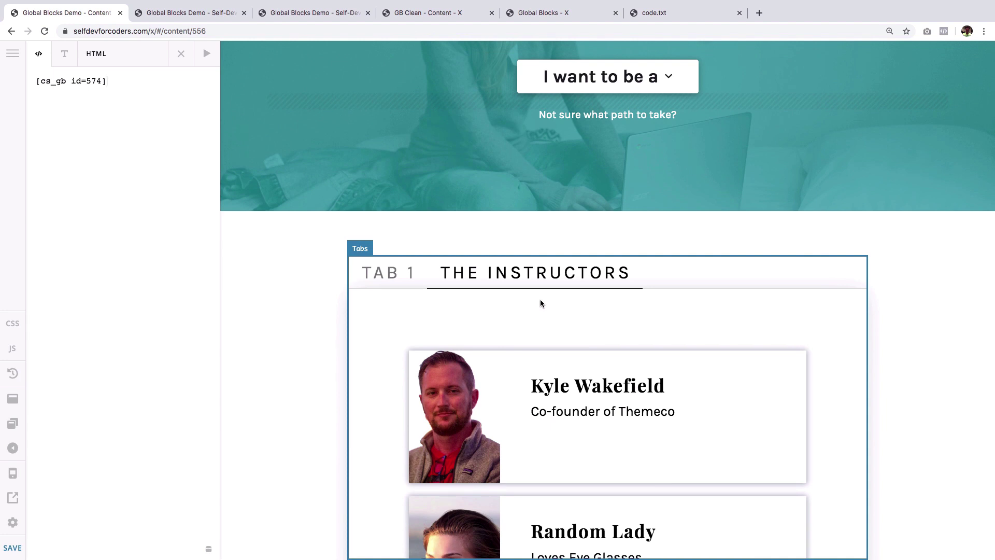
# - Add a Content Area above the Tabs and paste the [cs_gb id=574] Experts shortcode into it
pyautogui.click(181, 54)
pyautogui.click(123, 58)
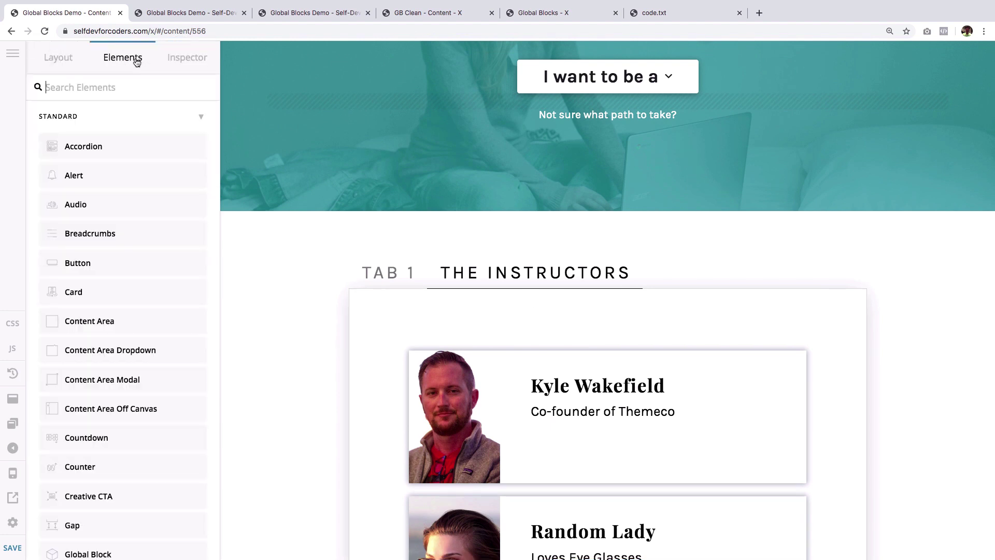
pyautogui.write('content')
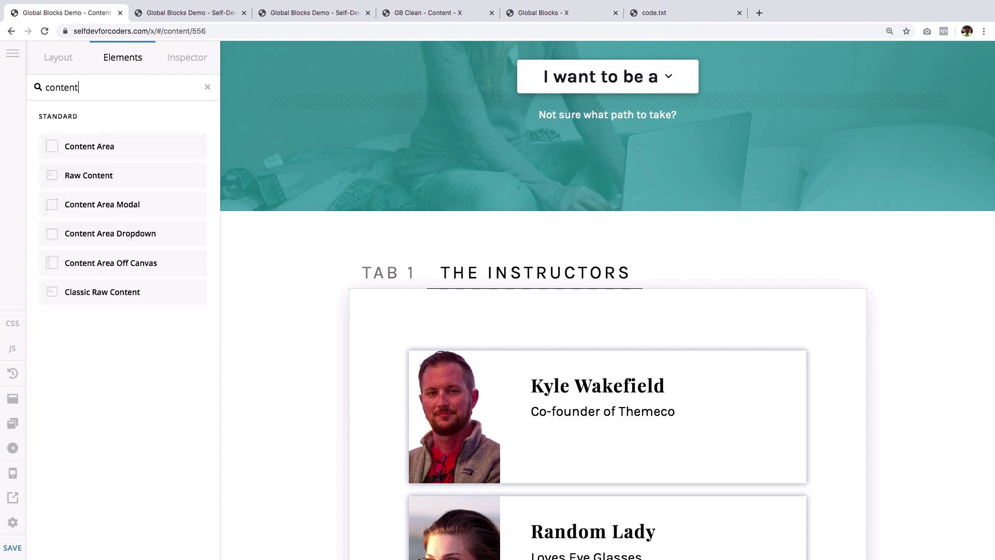
pyautogui.moveTo(89, 146); pyautogui.dragTo(445, 273)
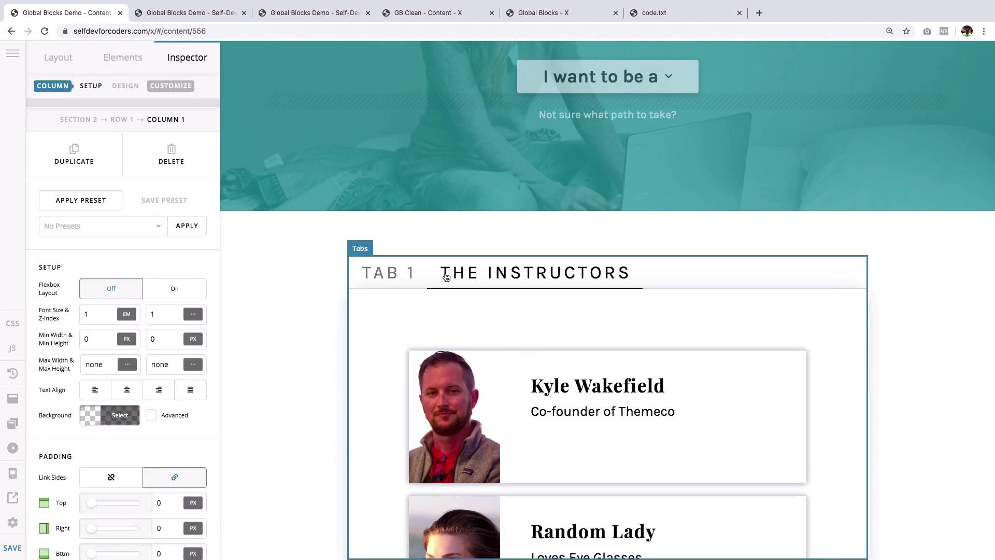
pyautogui.click(117, 327)
pyautogui.write('[cs_gb id=574]')
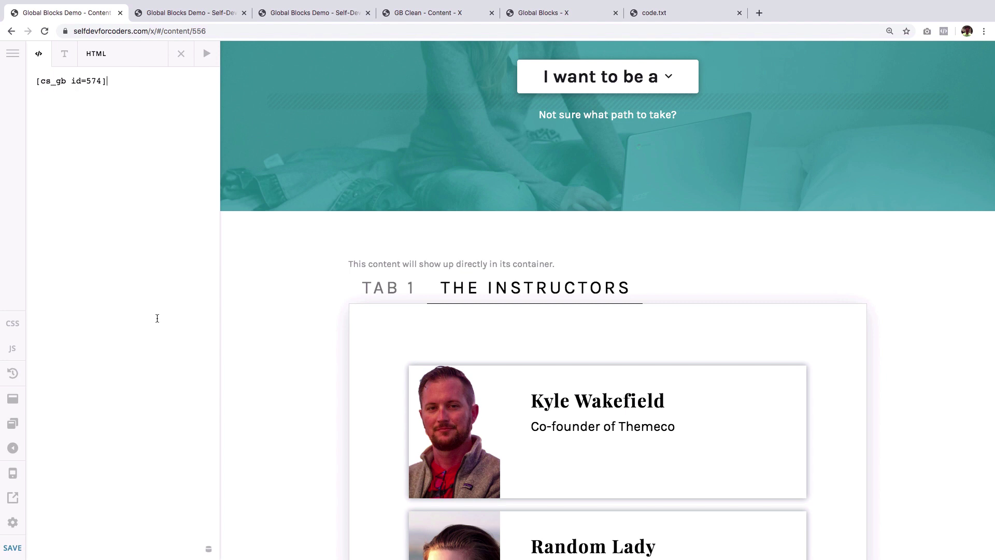
pyautogui.scroll(-5, 558, 357)
pyautogui.scroll(-2, 555, 238)
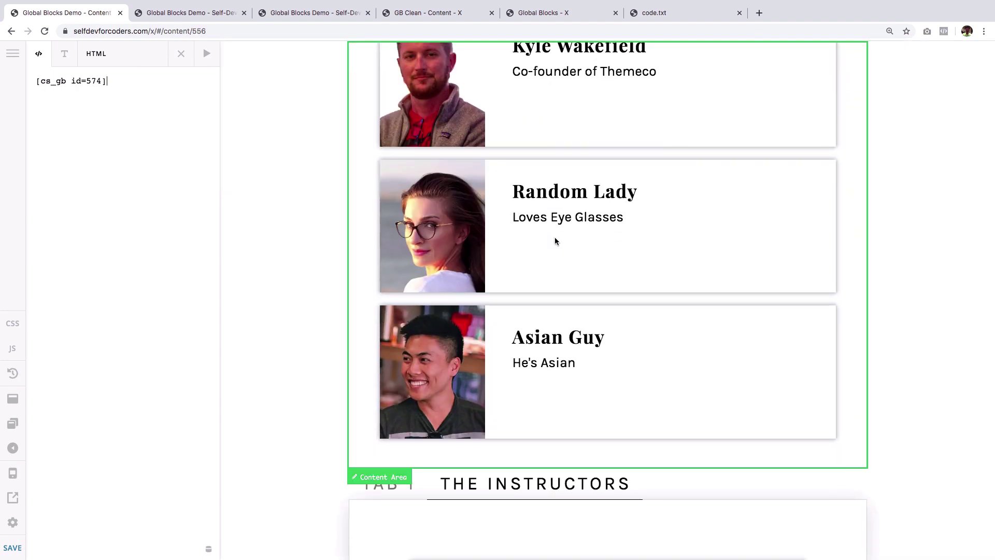
pyautogui.scroll(3, 555, 238)
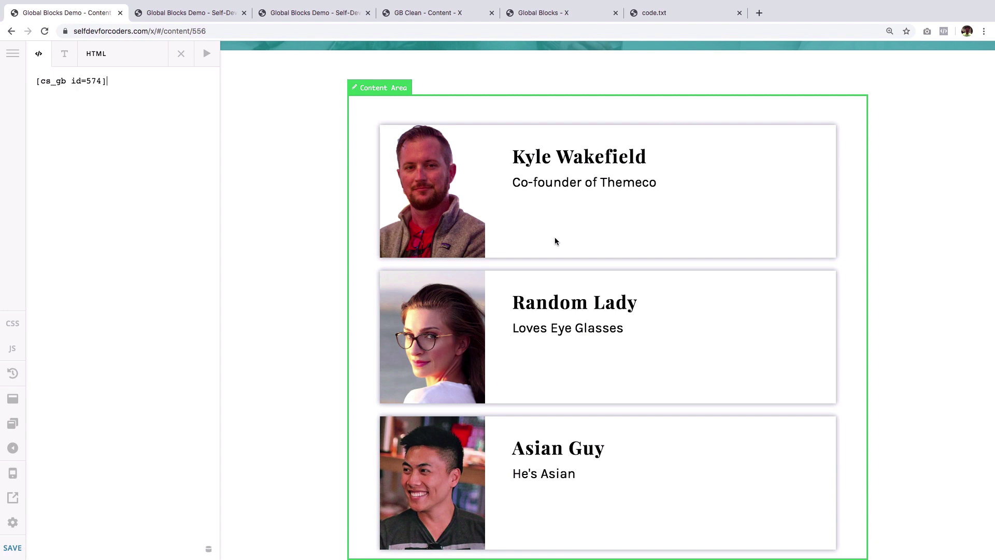